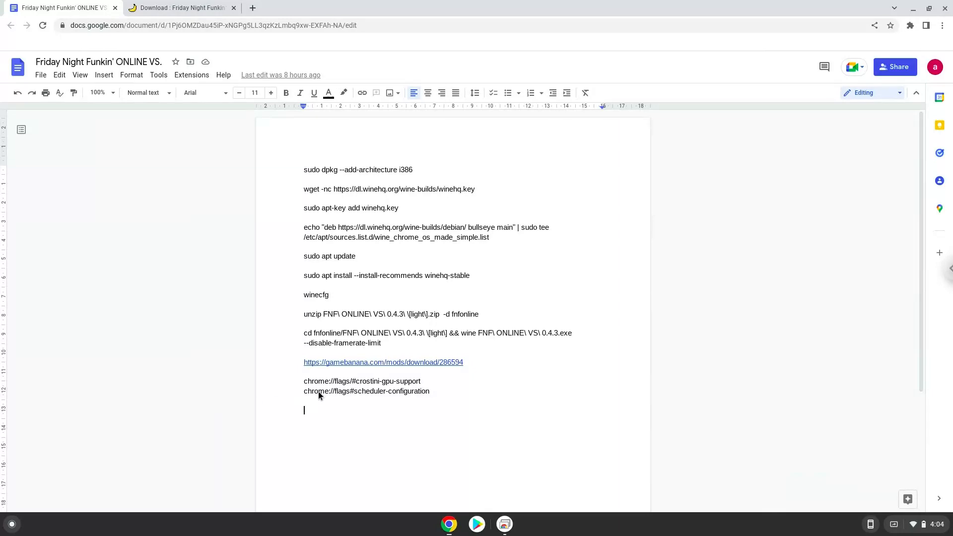
Step: Copy the chrome://flags/#crostini-gpu-support line from the notes document
{"action": "triple_click", "coordinate": [340, 381]}
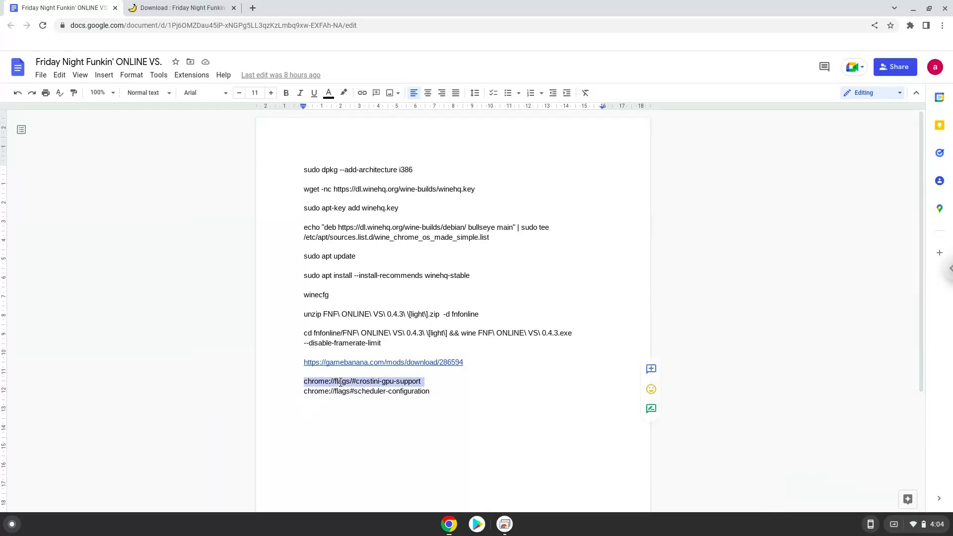
{"action": "right_click", "coordinate": [340, 381]}
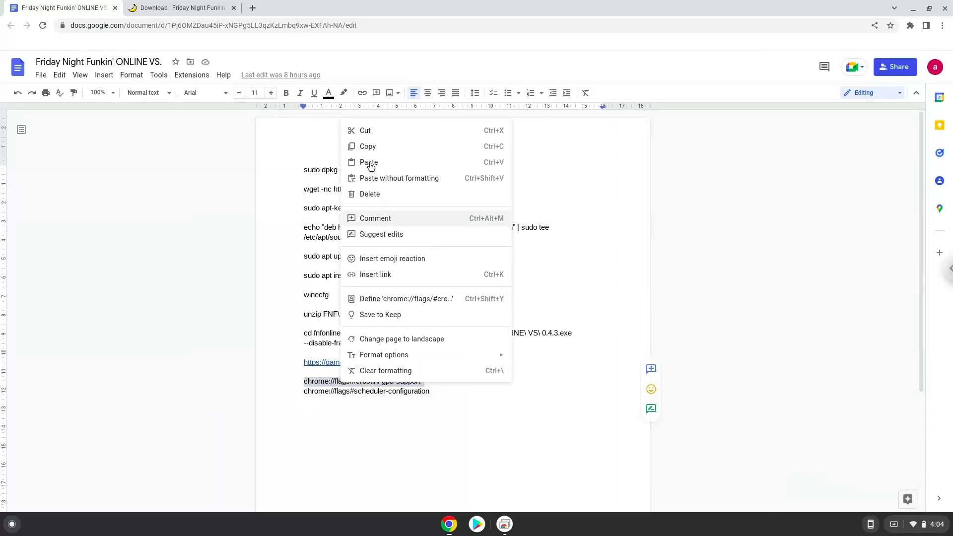
{"action": "left_click", "coordinate": [367, 147]}
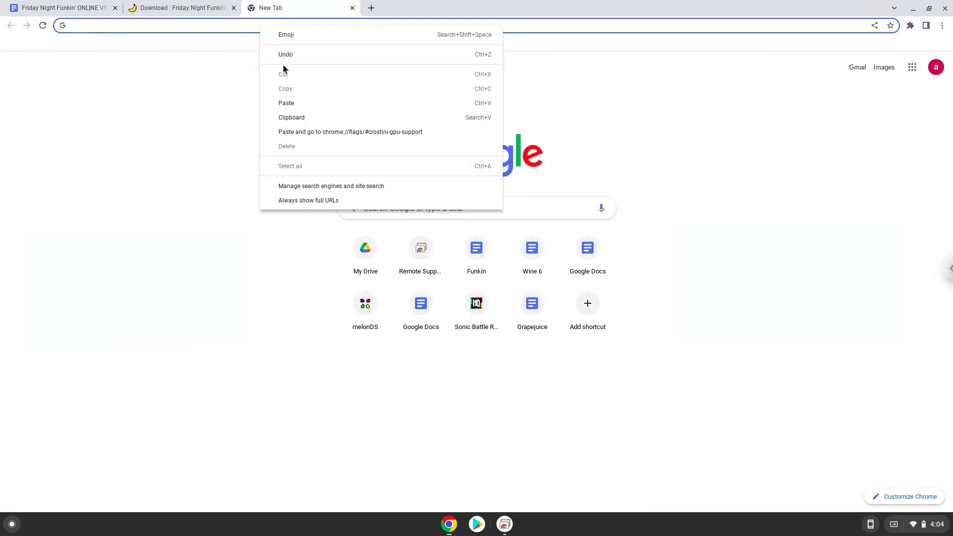
Step: Load the pasted flag page and set Crostini GPU Support to Enabled
{"action": "left_click", "coordinate": [312, 131]}
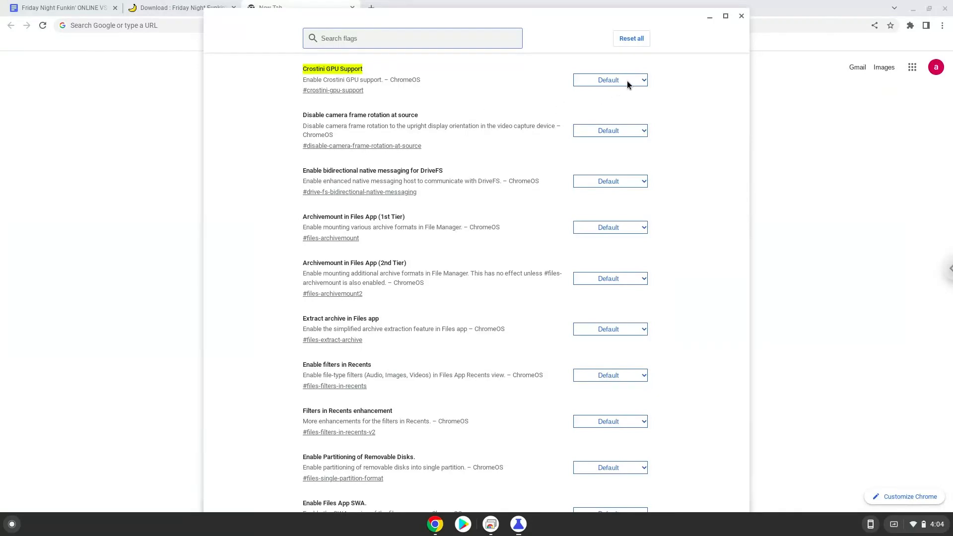
{"action": "left_click", "coordinate": [627, 81]}
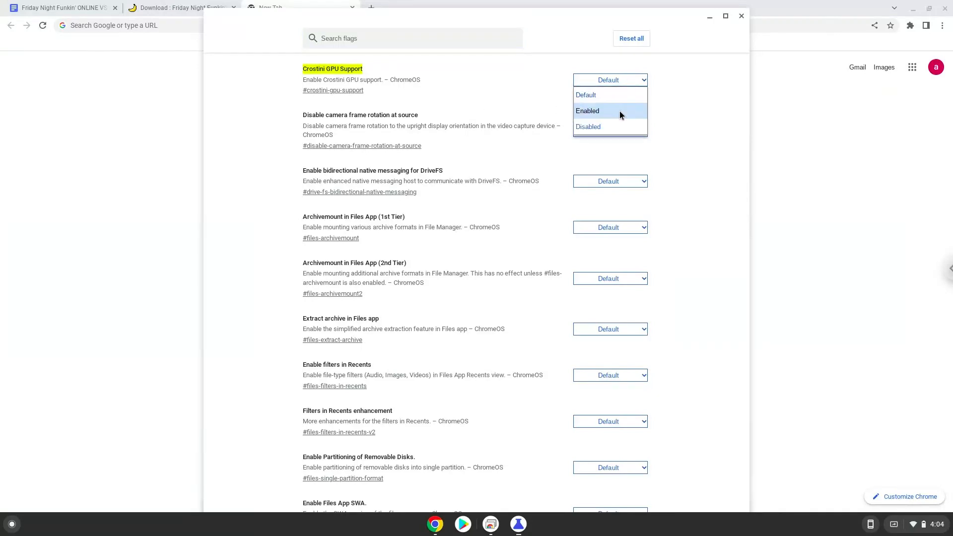
{"action": "left_click", "coordinate": [620, 112]}
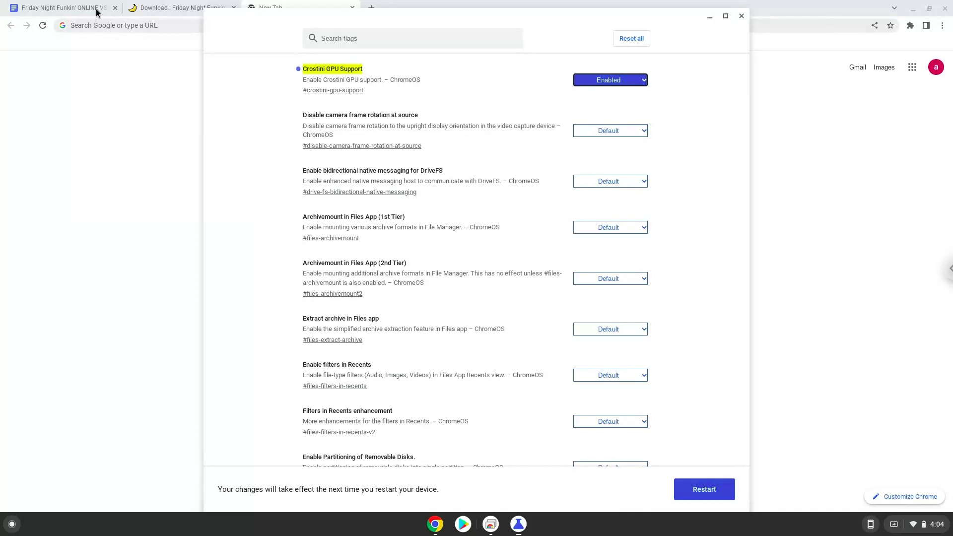
Step: Copy the scheduler-configuration flag line from the notes document
{"action": "left_click", "coordinate": [64, 8]}
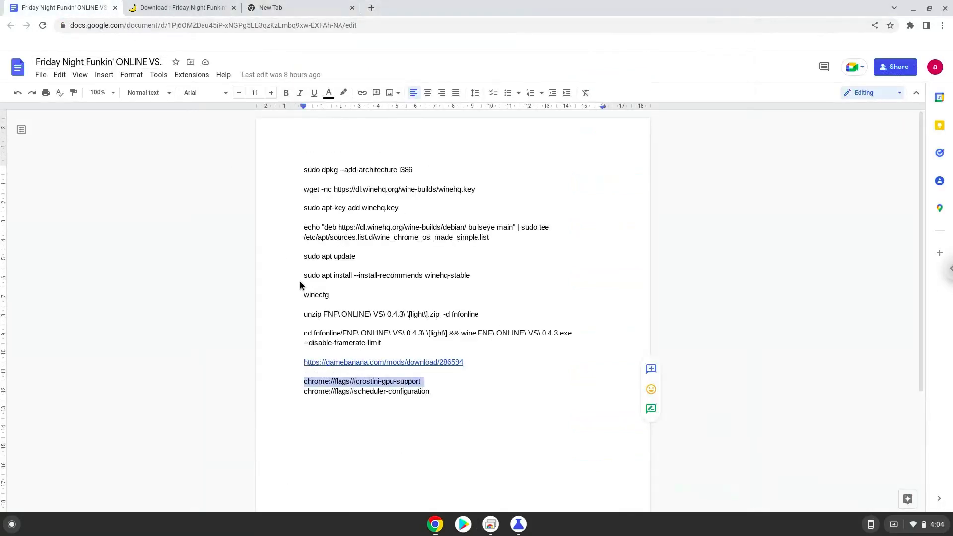
{"action": "double_click", "coordinate": [362, 391]}
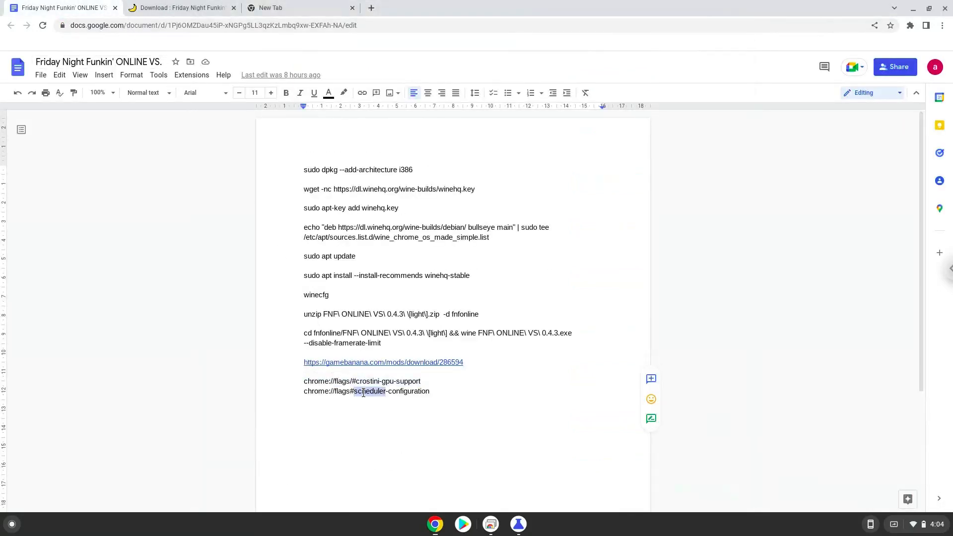
{"action": "triple_click", "coordinate": [362, 391]}
{"action": "right_click", "coordinate": [363, 391]}
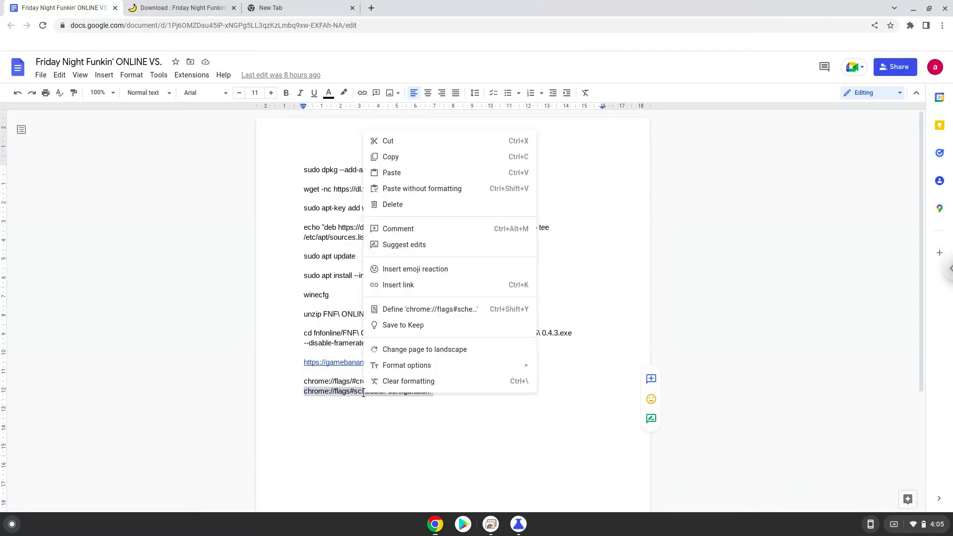
{"action": "left_click", "coordinate": [391, 156]}
Step: Set Scheduler Configuration to Enables Hyper-Threading and restart the device to apply the flags
{"action": "left_click", "coordinate": [281, 10]}
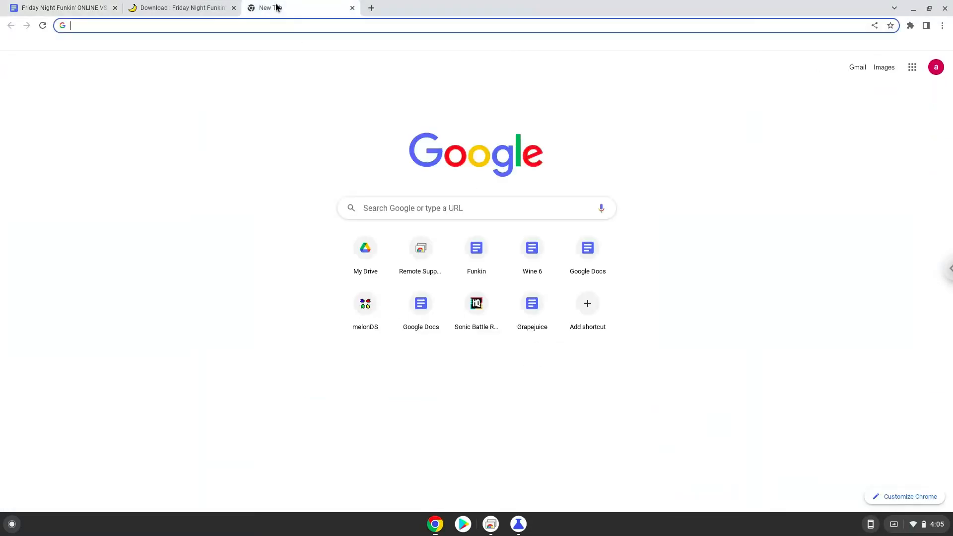
{"action": "right_click", "coordinate": [279, 28]}
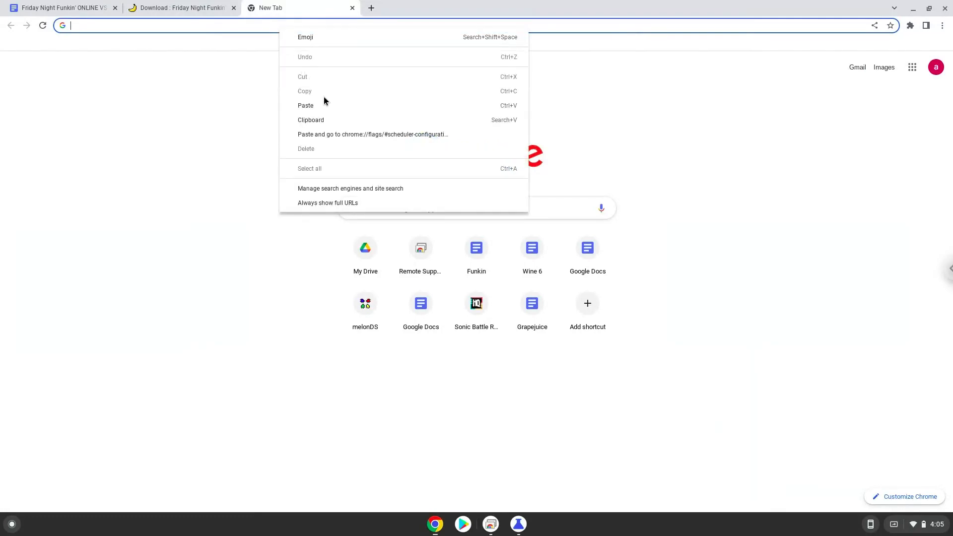
{"action": "left_click", "coordinate": [334, 135]}
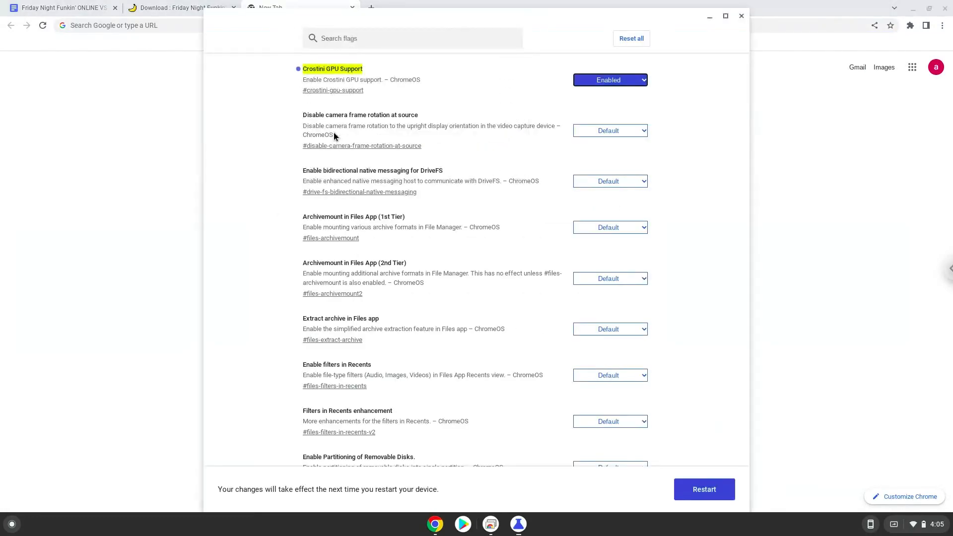
{"action": "left_click", "coordinate": [589, 82]}
{"action": "left_click", "coordinate": [577, 129]}
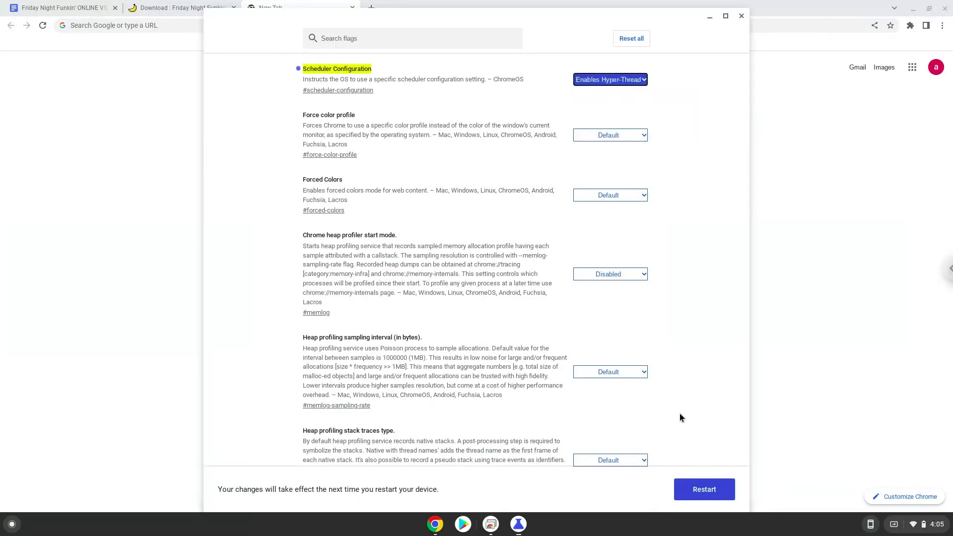
{"action": "left_click", "coordinate": [703, 490]}
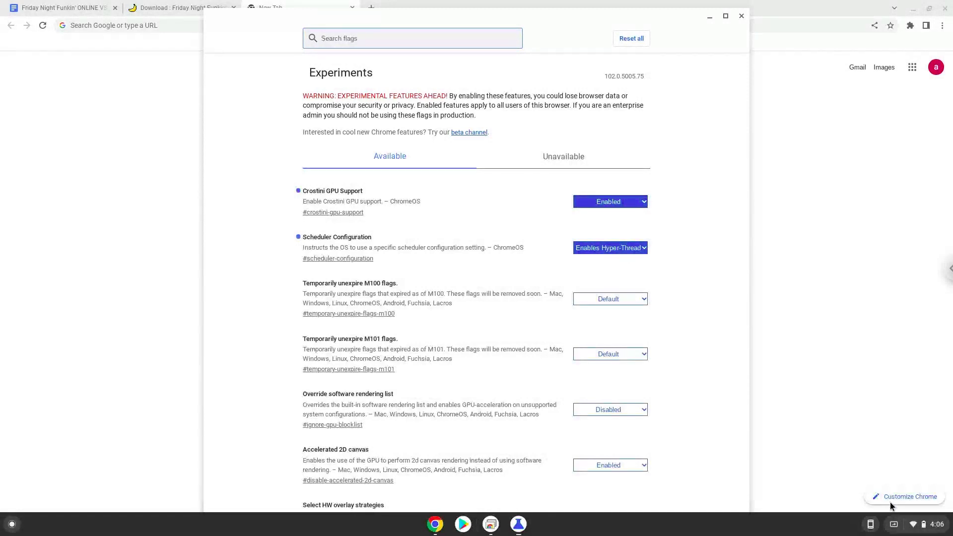
Step: Reach the Developers section of ChromeOS Settings via quick settings and Advanced
{"action": "left_click", "coordinate": [914, 526]}
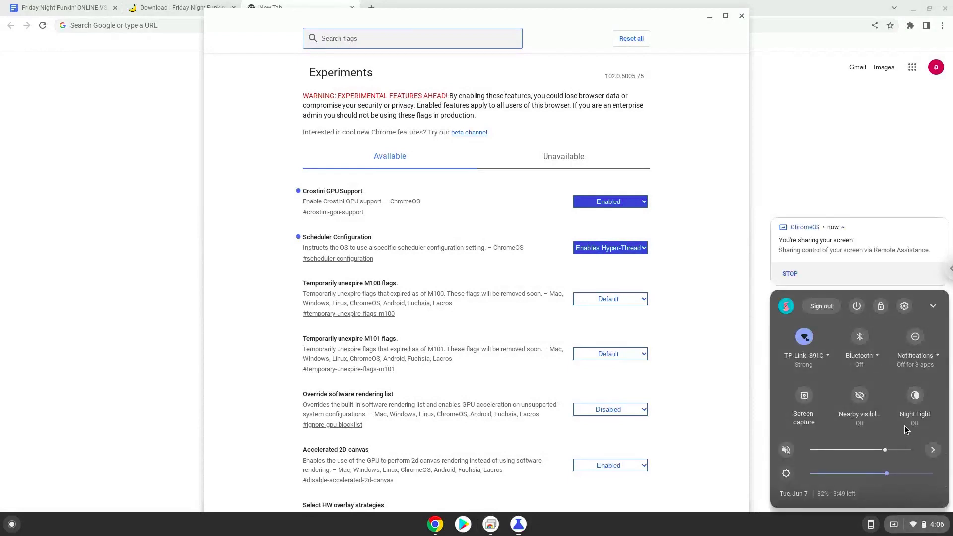
{"action": "left_click", "coordinate": [904, 306]}
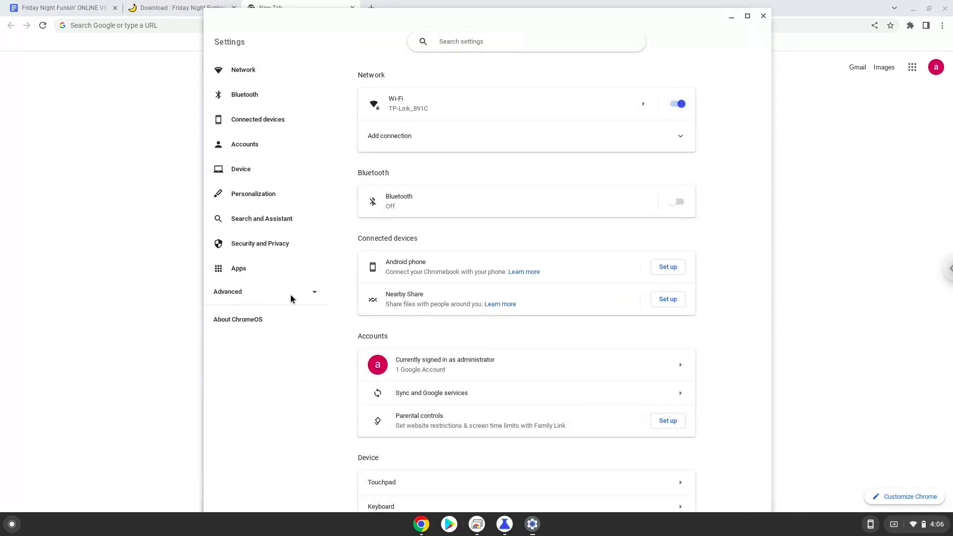
{"action": "left_click", "coordinate": [291, 294]}
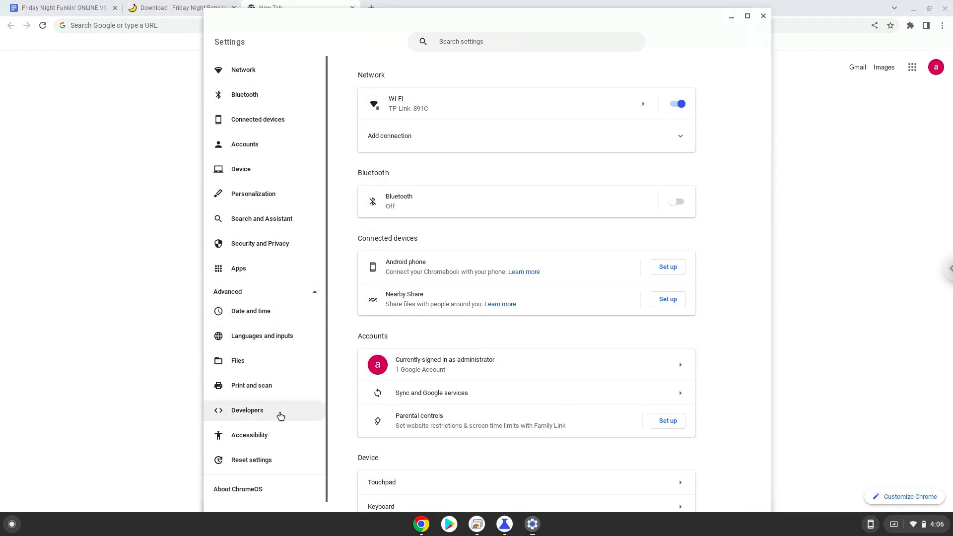
{"action": "left_click", "coordinate": [280, 414]}
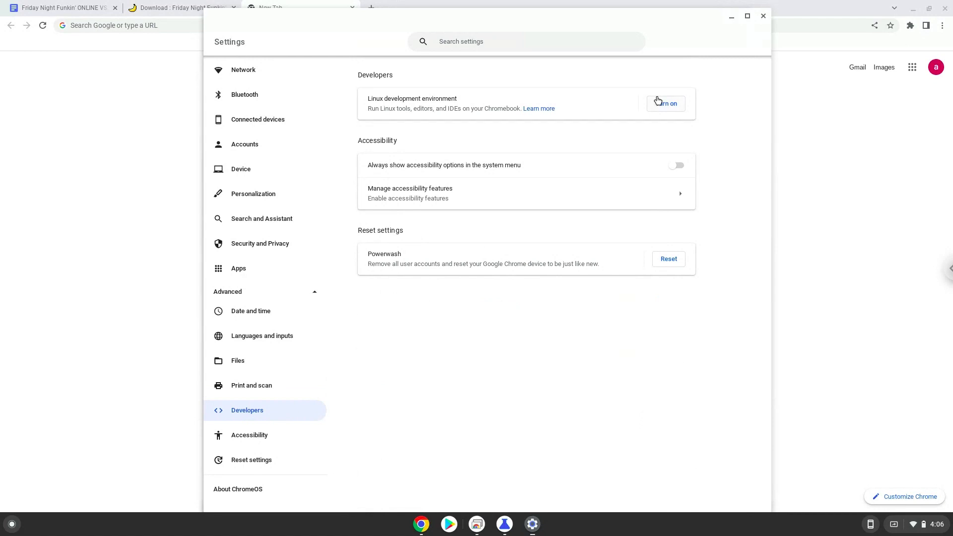
Step: Turn on the Linux development environment with the recommended disk size, then close its terminal
{"action": "left_click", "coordinate": [660, 102]}
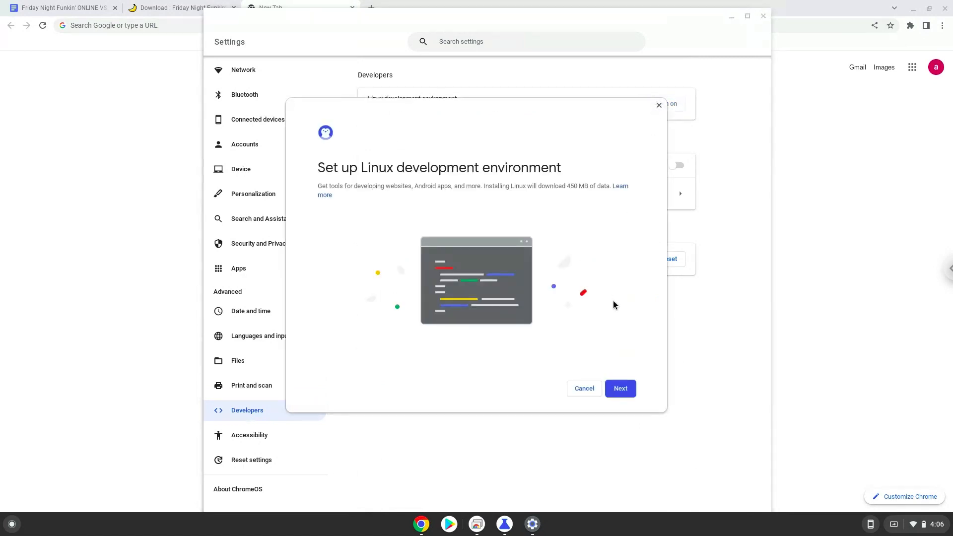
{"action": "left_click", "coordinate": [620, 388]}
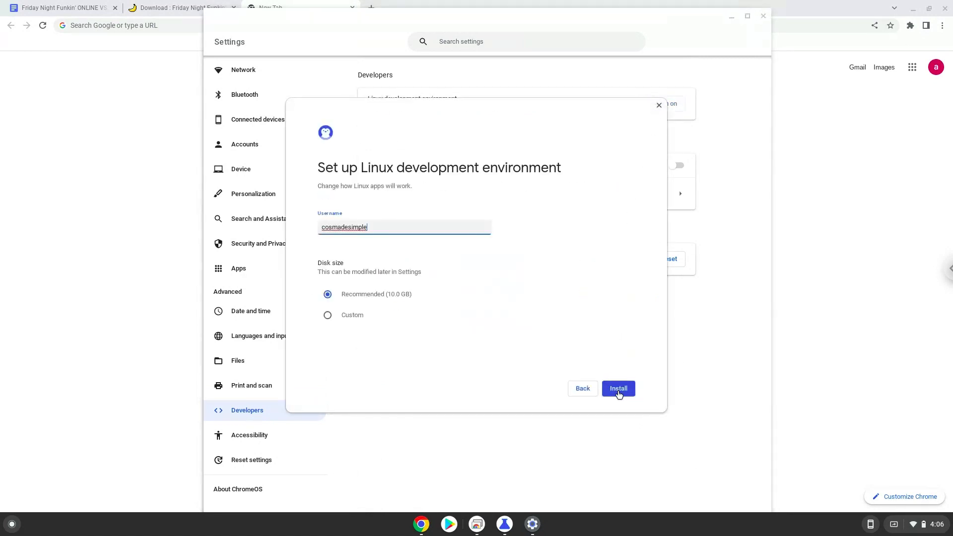
{"action": "left_click", "coordinate": [618, 389]}
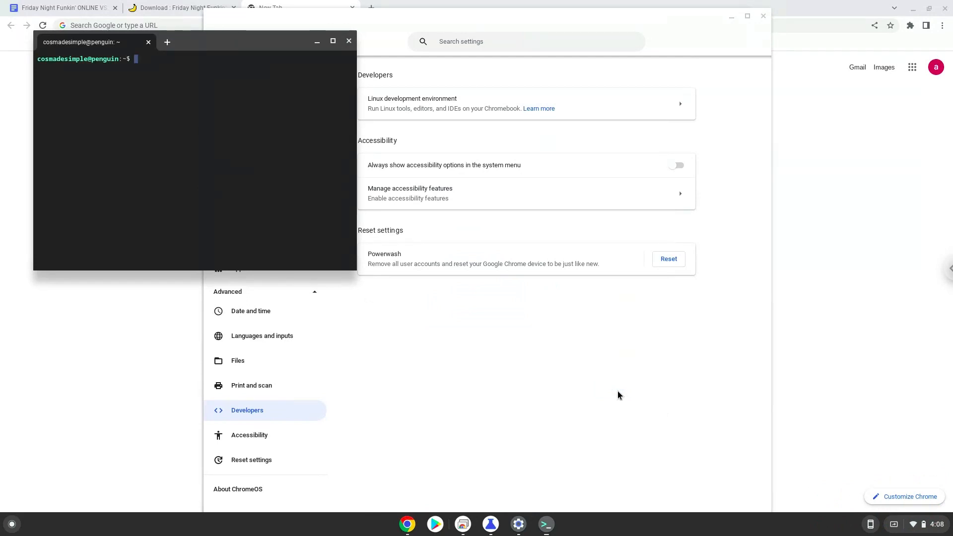
{"action": "left_click", "coordinate": [349, 42]}
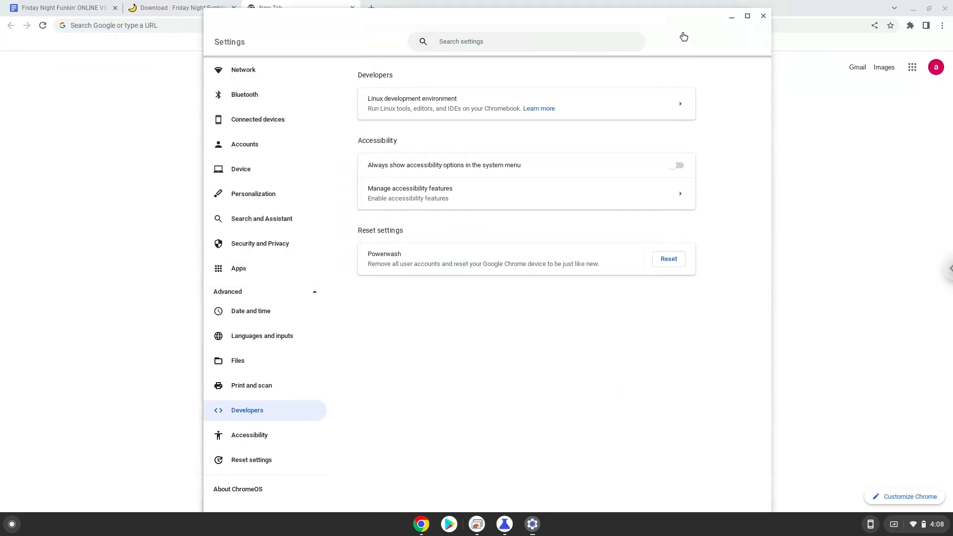
Step: Close Settings, the flags window and the new tab, and load the recommended Light Pack Drive link
{"action": "left_click", "coordinate": [763, 16]}
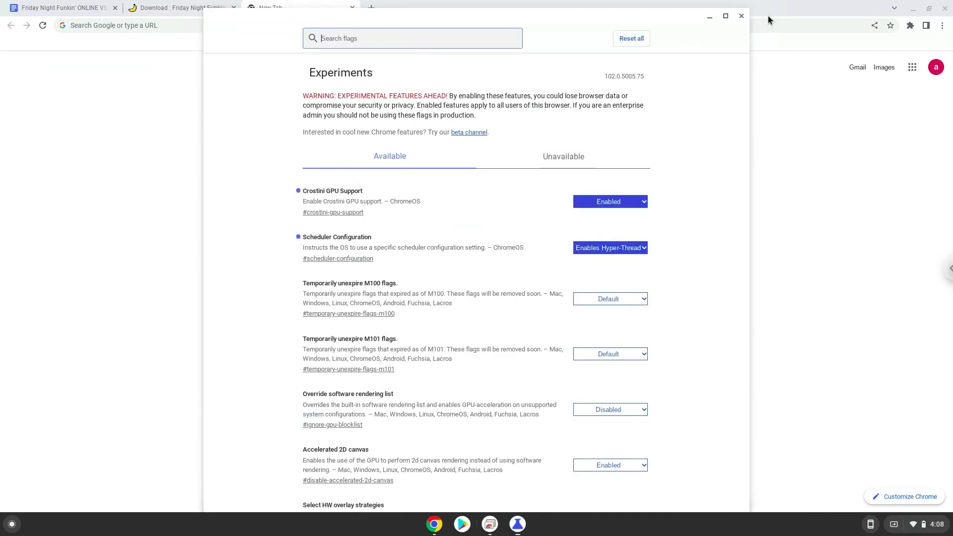
{"action": "left_click", "coordinate": [742, 17]}
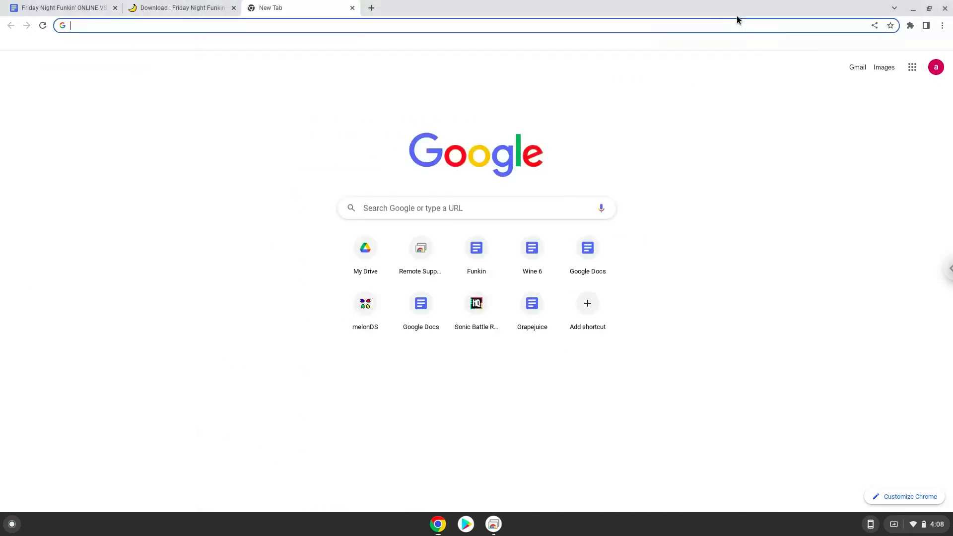
{"action": "left_click", "coordinate": [353, 8]}
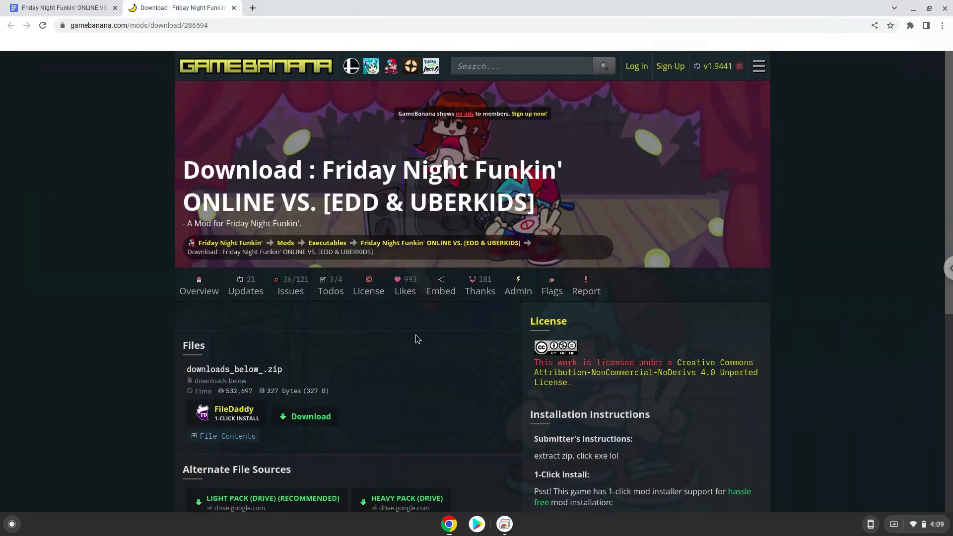
{"action": "scroll", "coordinate": [417, 339], "scroll_direction": "down", "scroll_amount": 2}
{"action": "scroll", "coordinate": [417, 339], "scroll_direction": "down", "scroll_amount": 2}
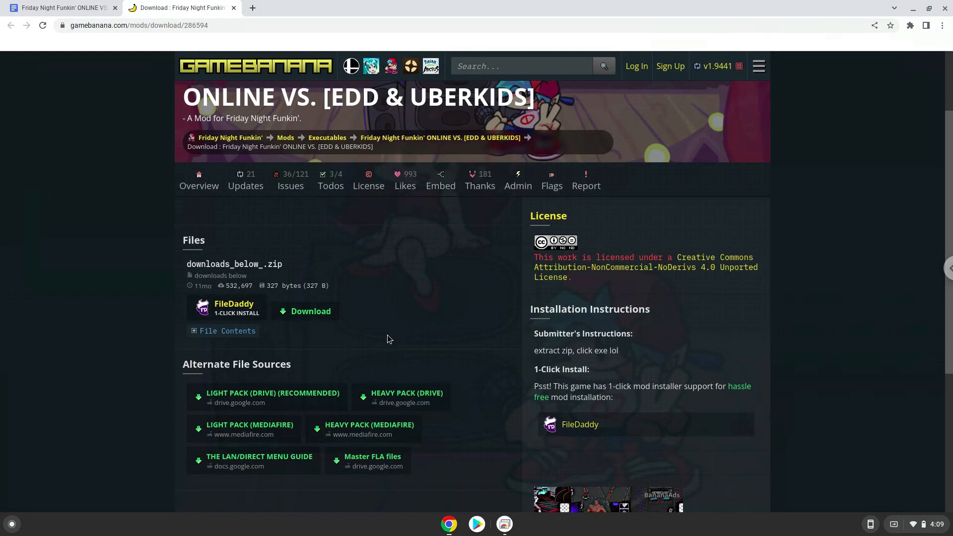
{"action": "left_click", "coordinate": [297, 399]}
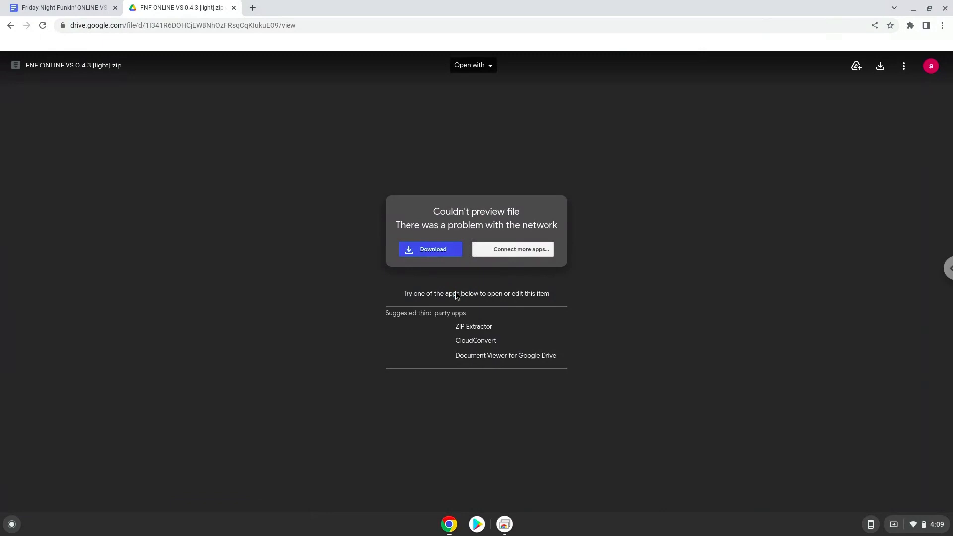
Step: Download FNF ONLINE VS 0.4.3 [light].zip from Drive, confirming the unscanned-file warning
{"action": "left_click", "coordinate": [442, 249]}
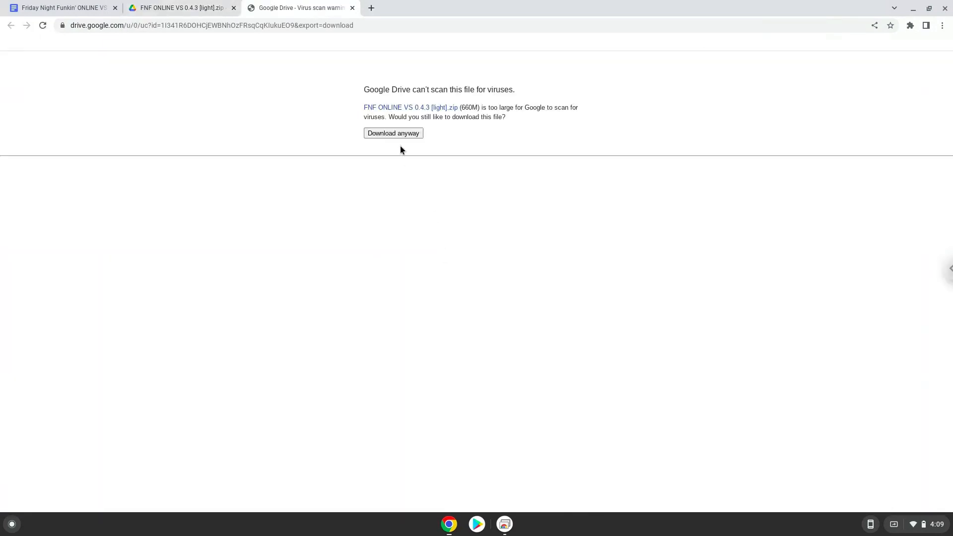
{"action": "left_click", "coordinate": [395, 133]}
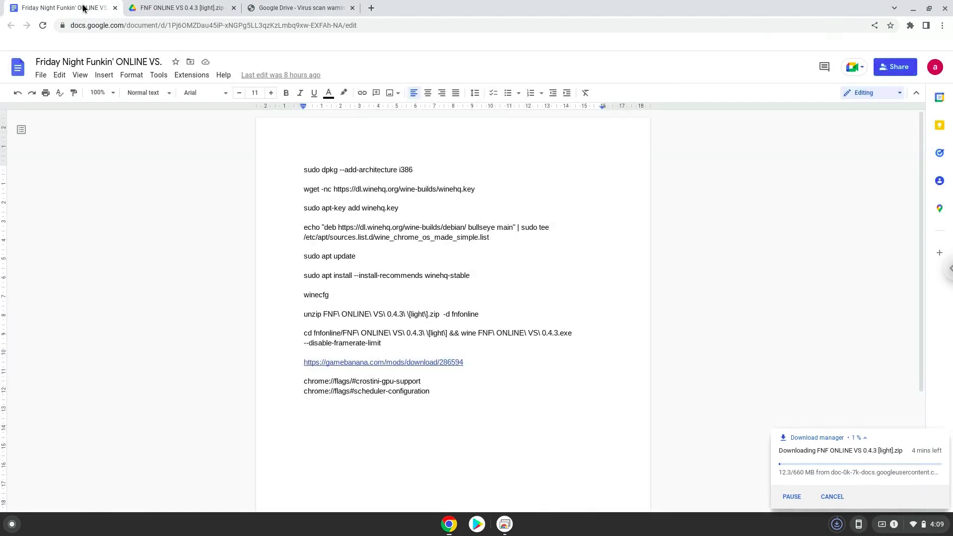
Step: Copy the sudo dpkg --add-architecture i386 line, run it in a new Terminal, and return to the notes
{"action": "triple_click", "coordinate": [354, 170]}
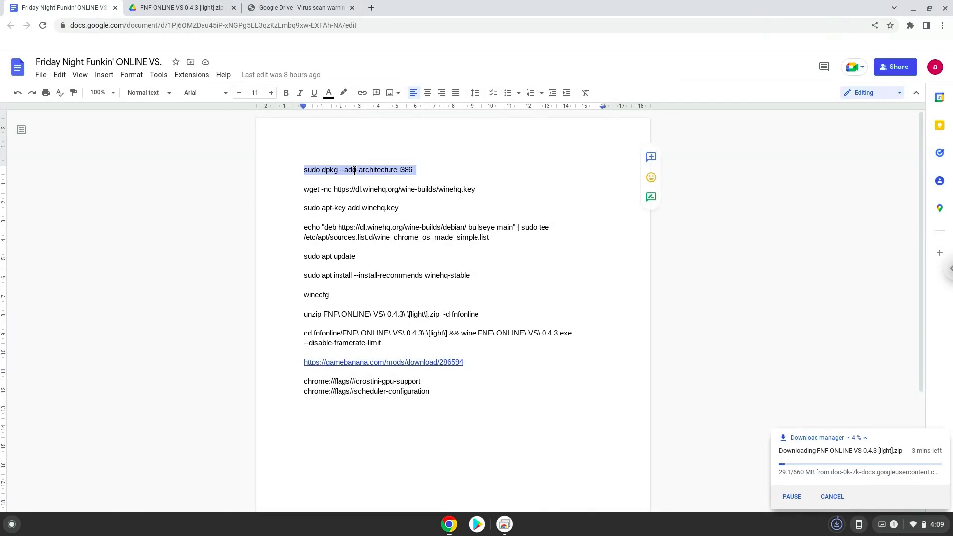
{"action": "right_click", "coordinate": [355, 170]}
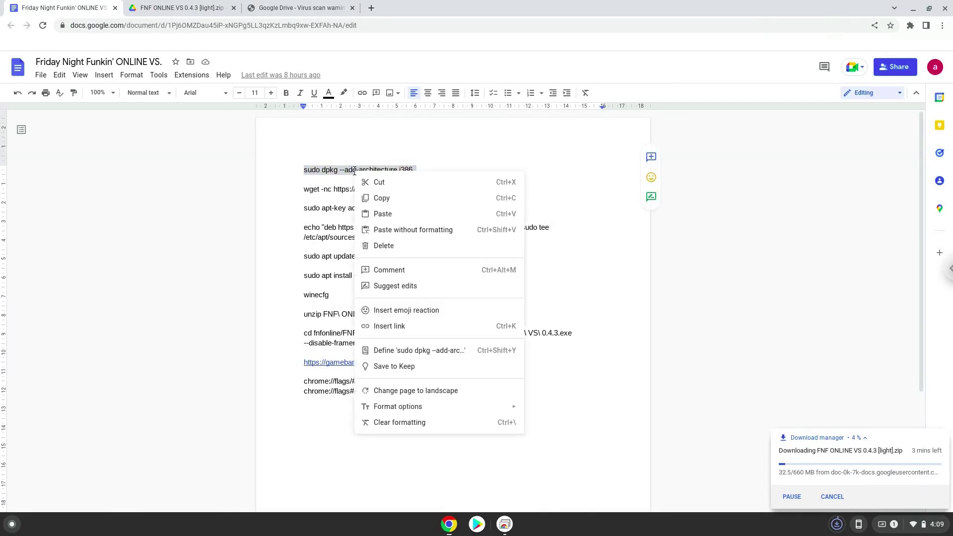
{"action": "left_click", "coordinate": [381, 198]}
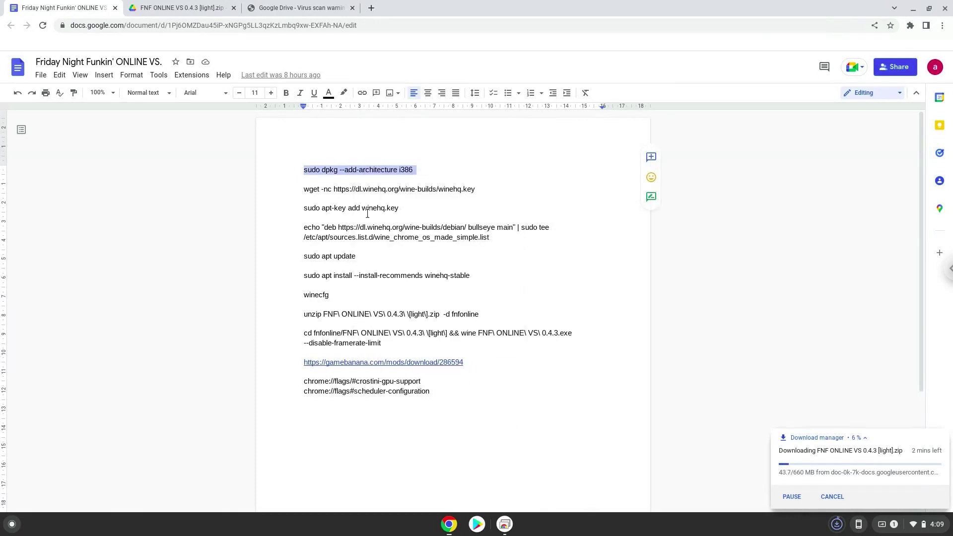
{"action": "left_click", "coordinate": [11, 524]}
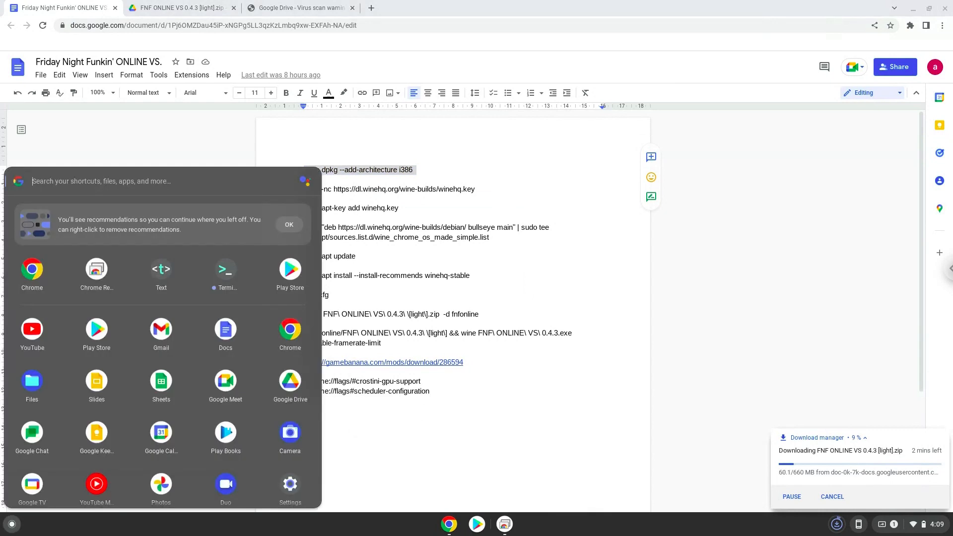
{"action": "type", "text": "ter"}
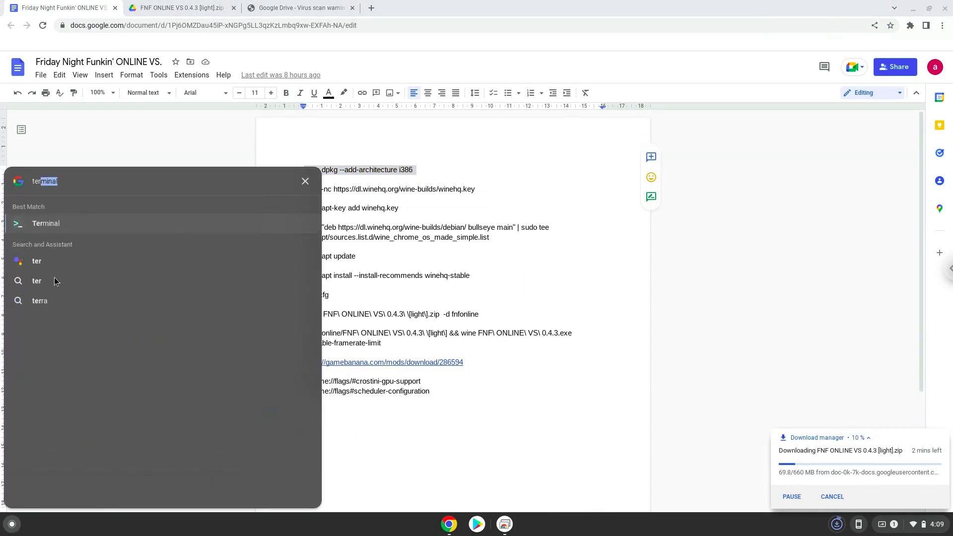
{"action": "left_click", "coordinate": [64, 225]}
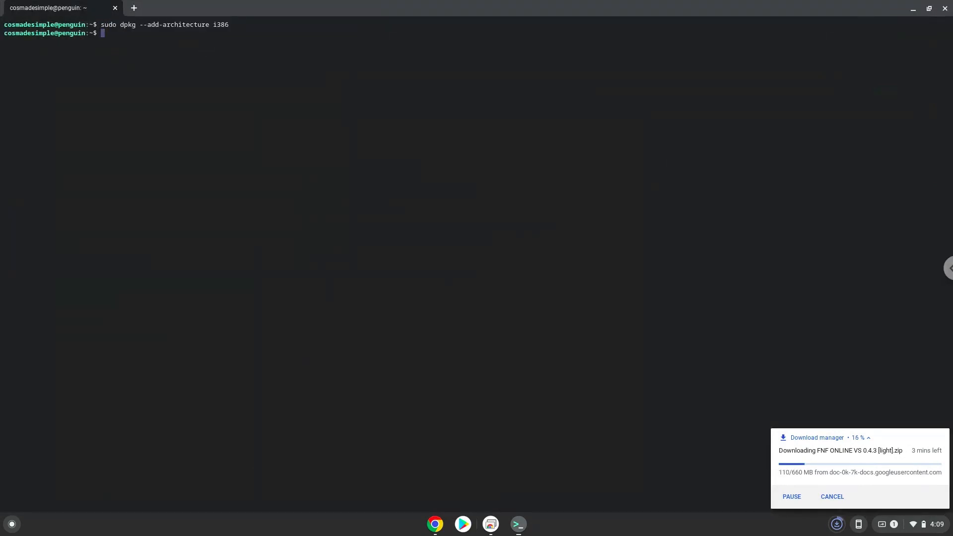
{"action": "left_click", "coordinate": [435, 523]}
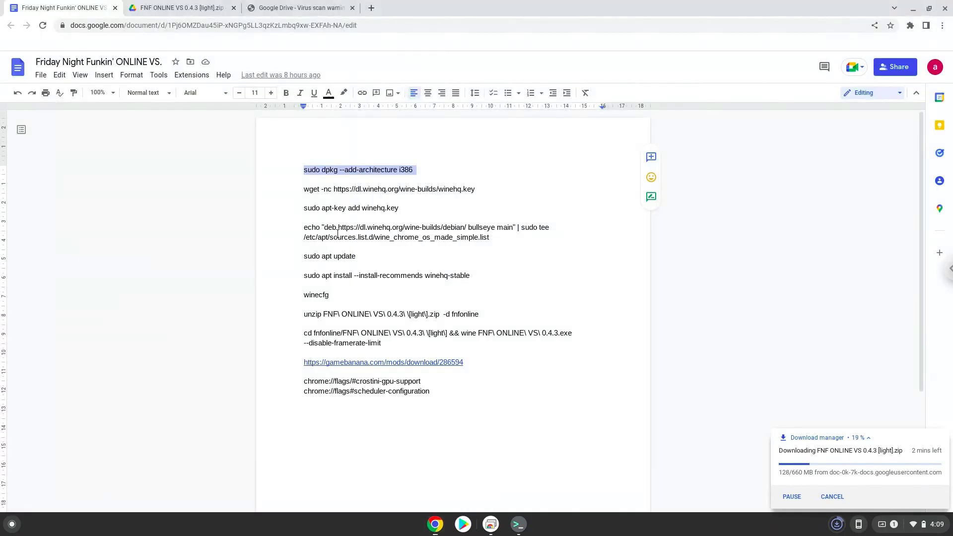
Step: Copy and run the wget command fetching the WineHQ key
{"action": "triple_click", "coordinate": [339, 186]}
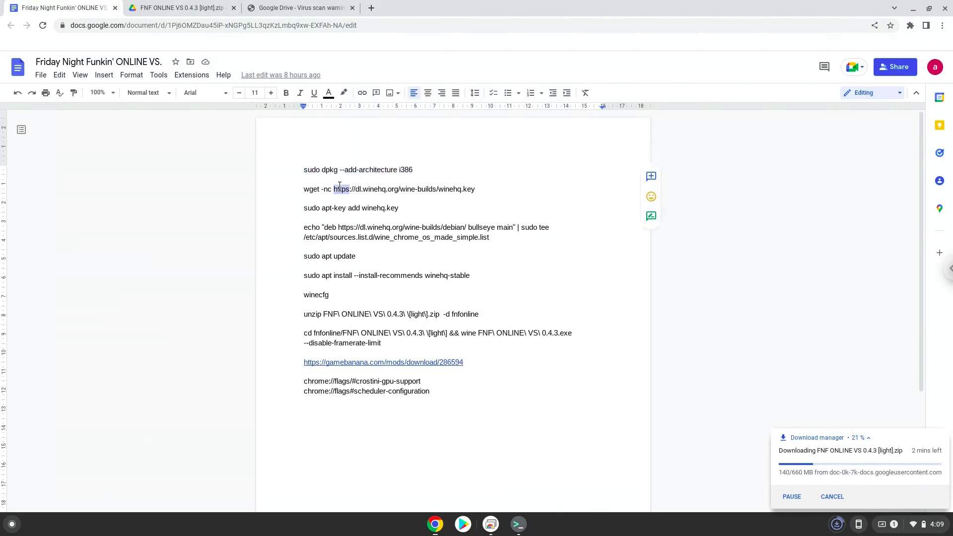
{"action": "right_click", "coordinate": [339, 188]}
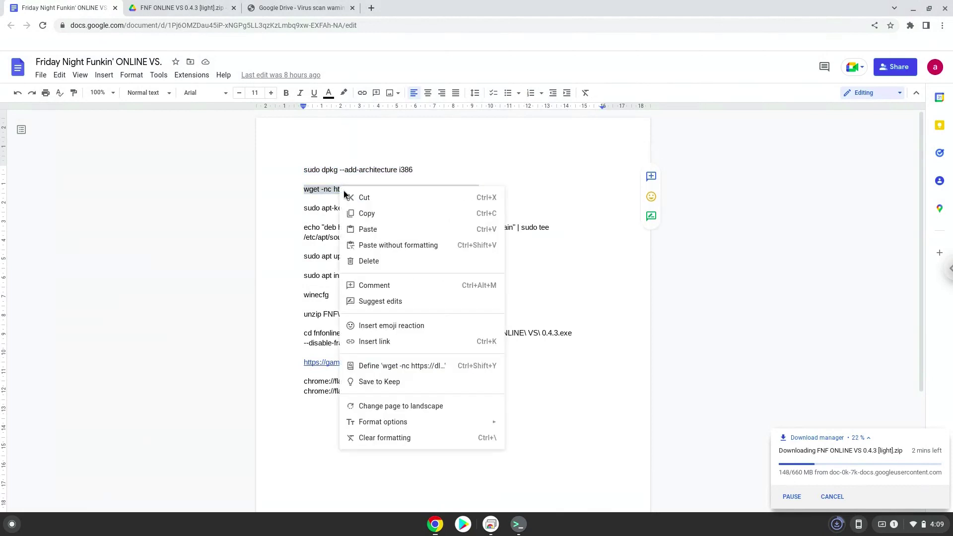
{"action": "left_click", "coordinate": [367, 218]}
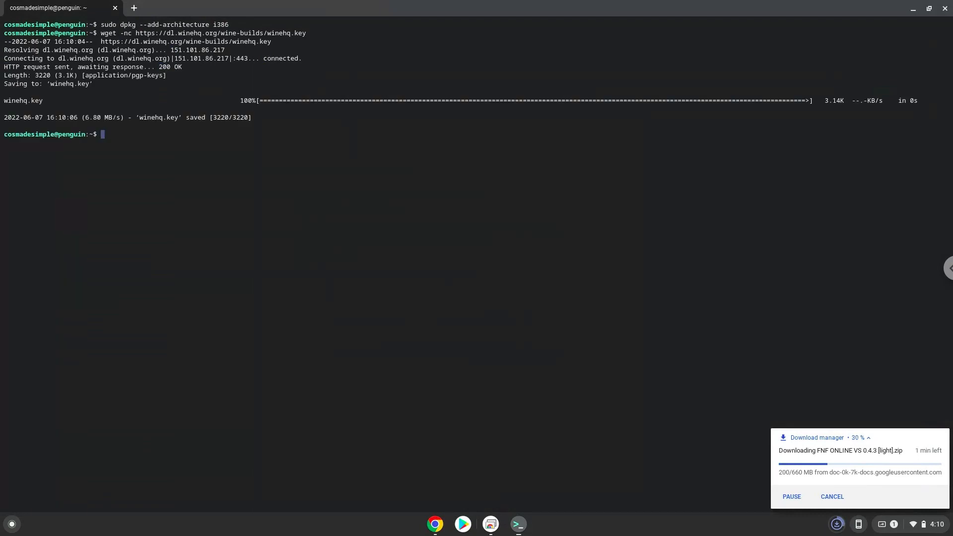
{"action": "left_click", "coordinate": [435, 524]}
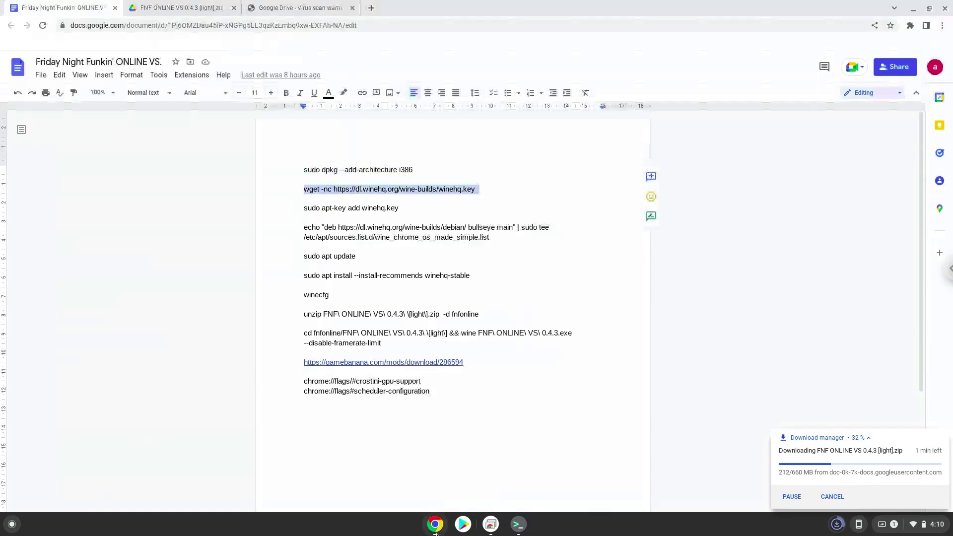
Step: Copy and run the apt-key add command for the WineHQ key
{"action": "left_click", "coordinate": [359, 207]}
{"action": "triple_click", "coordinate": [359, 208]}
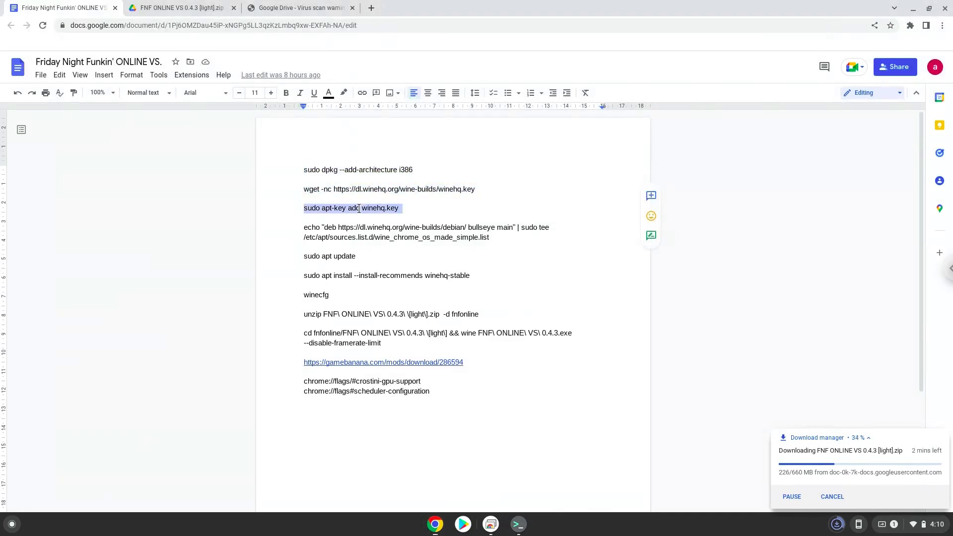
{"action": "right_click", "coordinate": [360, 207]}
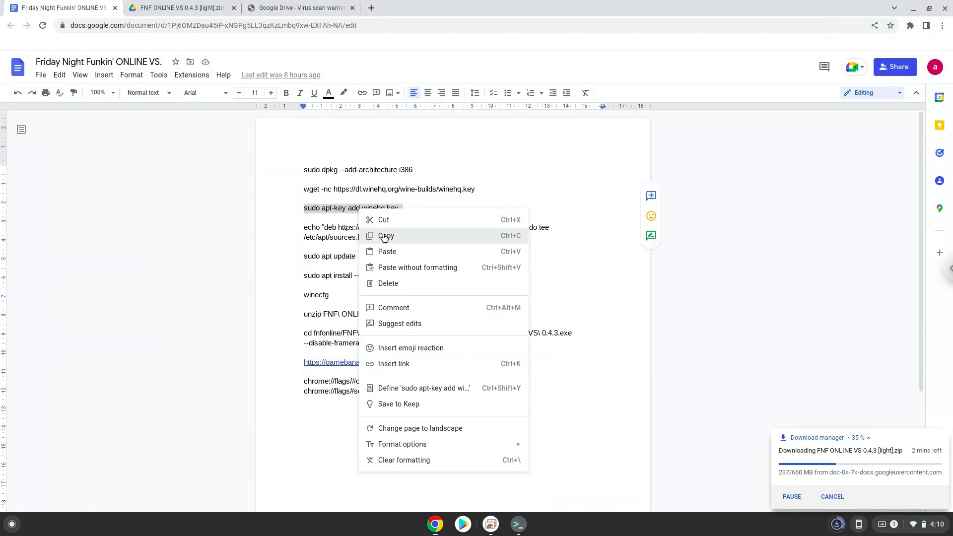
{"action": "left_click", "coordinate": [385, 236]}
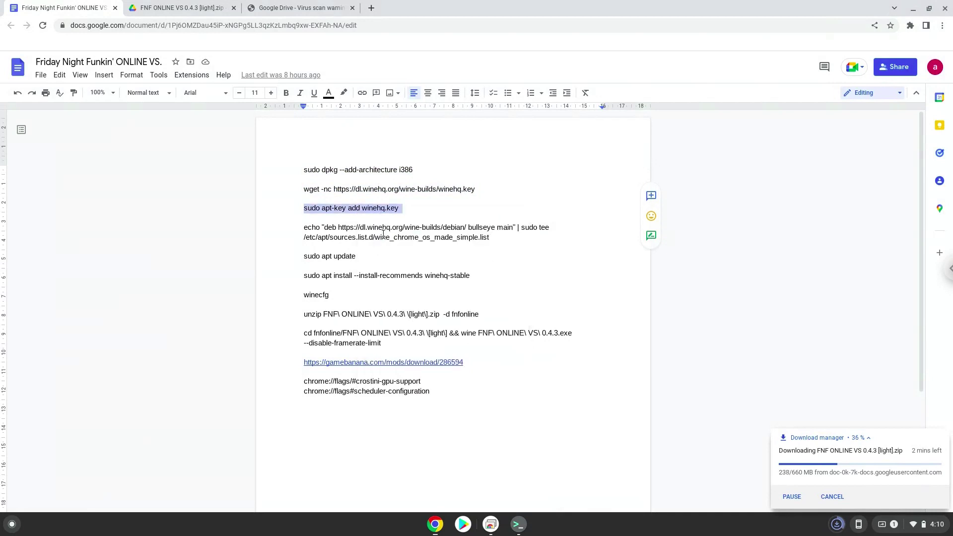
{"action": "left_click", "coordinate": [518, 524]}
{"action": "key", "text": "ctrl+shift+v"}
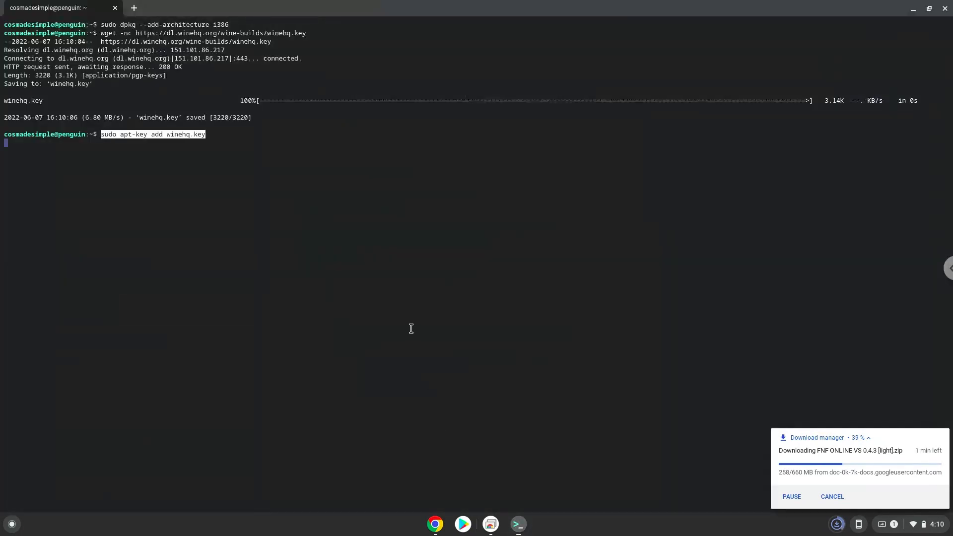
{"action": "key", "text": "Return"}
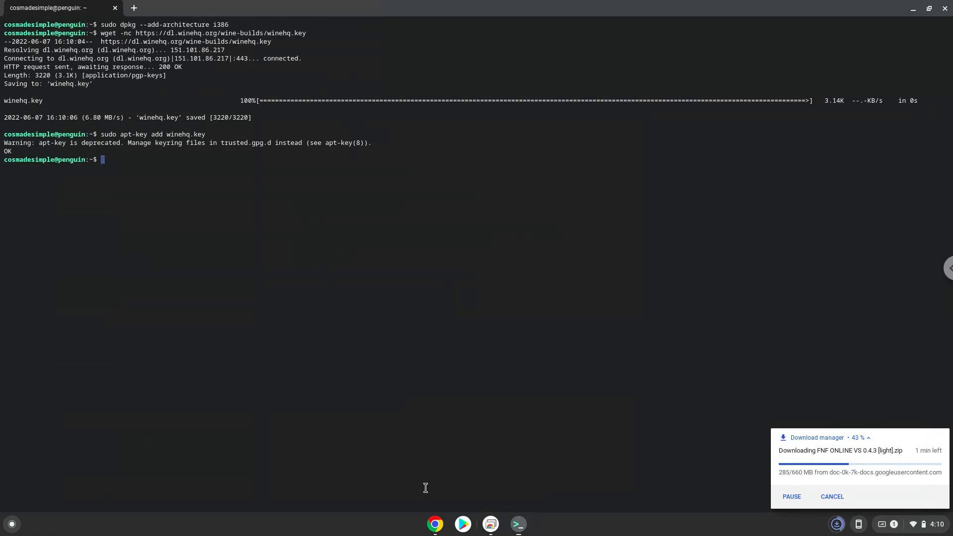
Step: Copy and run the echo command writing the WineHQ bullseye source list
{"action": "left_click", "coordinate": [434, 524]}
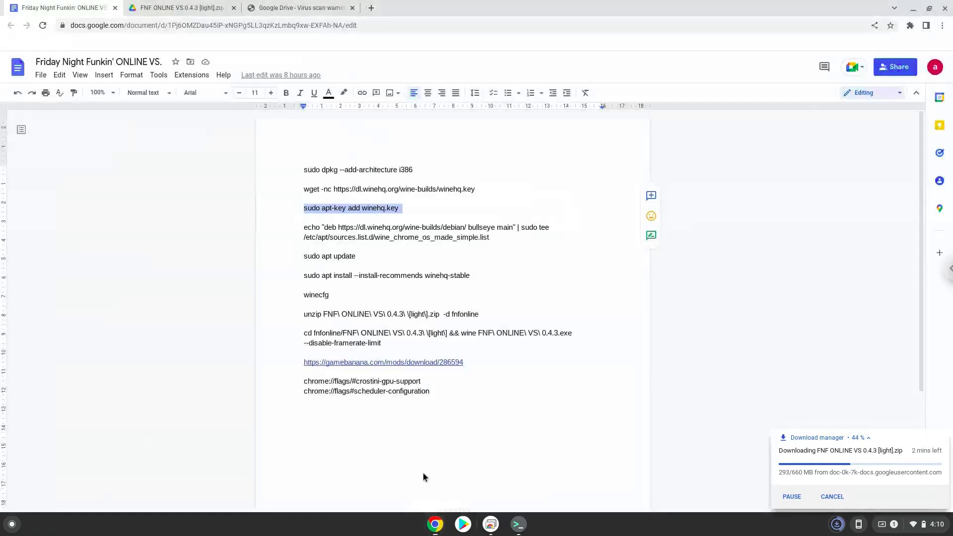
{"action": "triple_click", "coordinate": [350, 230]}
{"action": "right_click", "coordinate": [350, 229]}
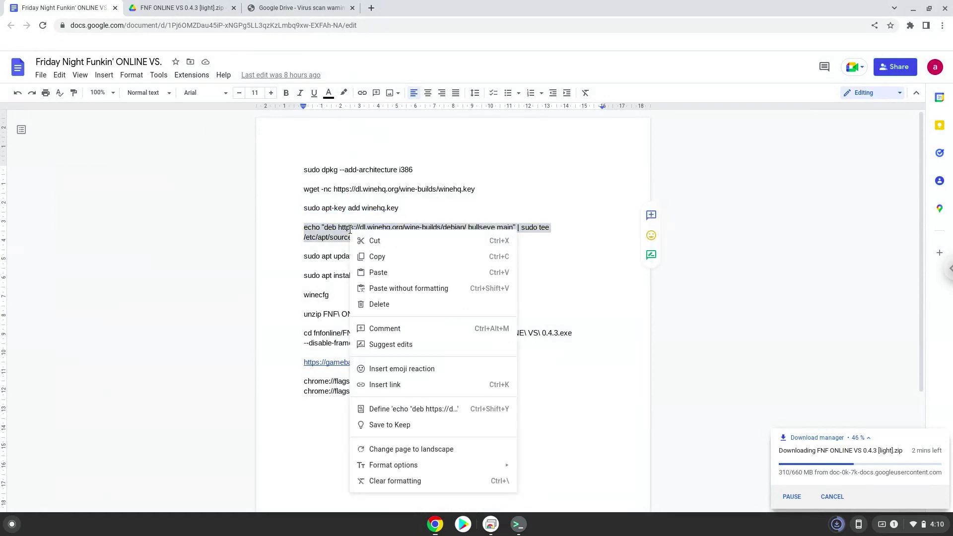
{"action": "left_click", "coordinate": [376, 257]}
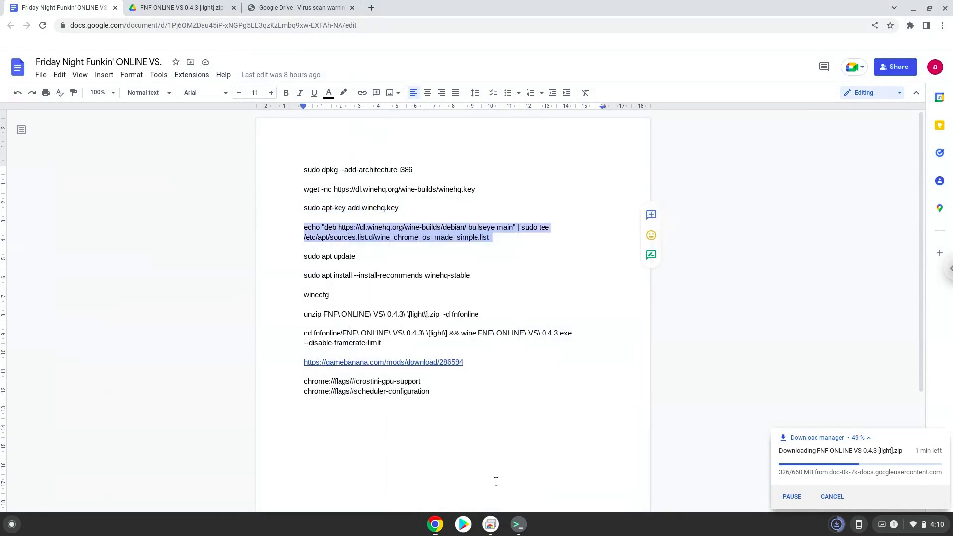
{"action": "left_click", "coordinate": [519, 524]}
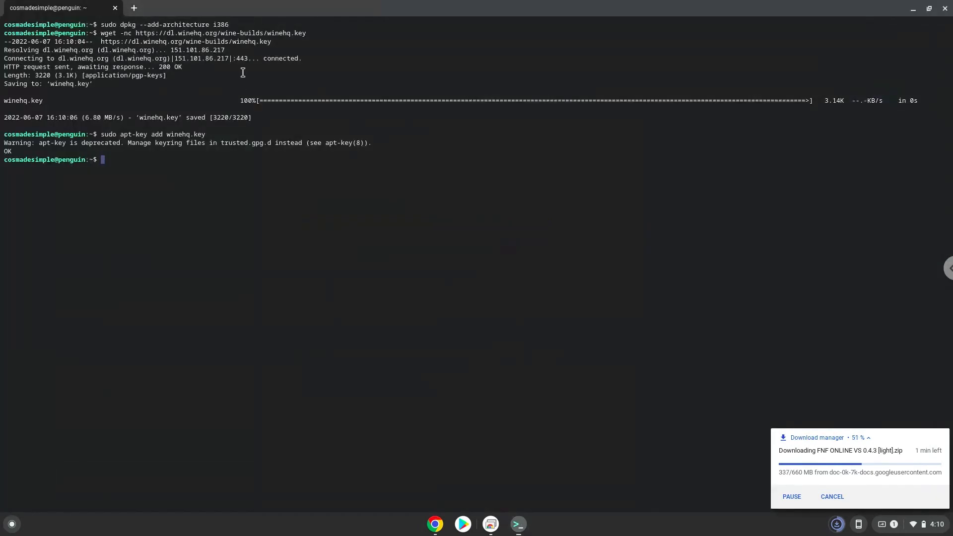
{"action": "key", "text": "ctrl+shift+v"}
{"action": "key", "text": "Return"}
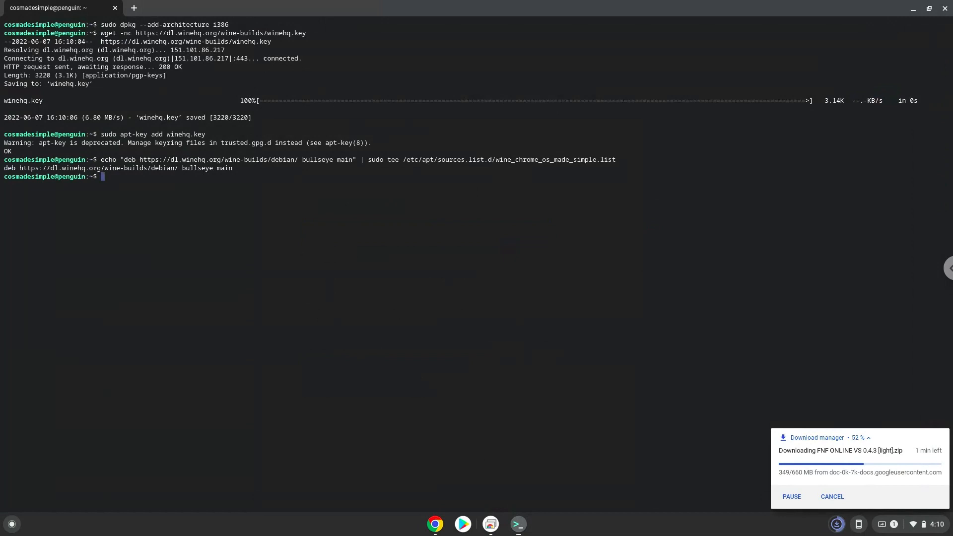
Step: Copy and run sudo apt update to refresh the package lists
{"action": "left_click", "coordinate": [435, 525]}
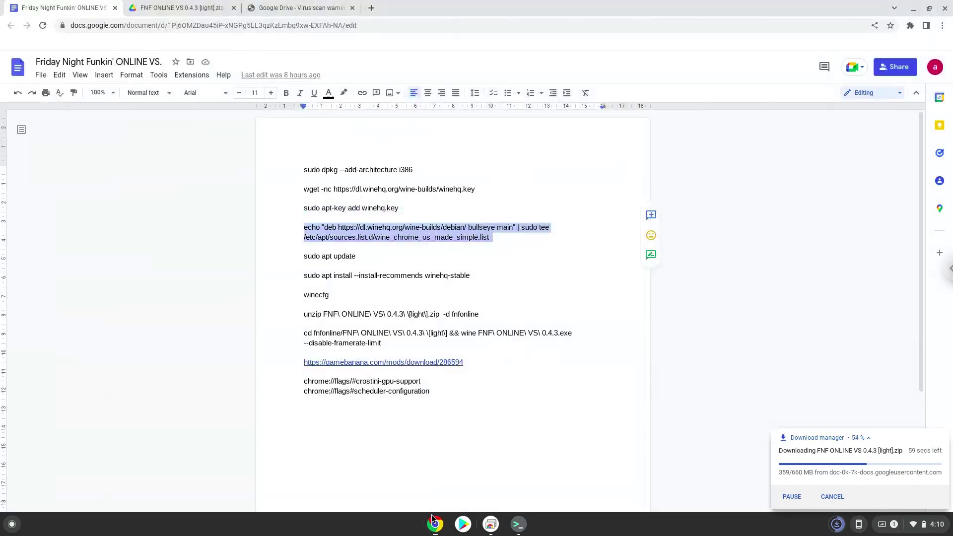
{"action": "triple_click", "coordinate": [345, 258]}
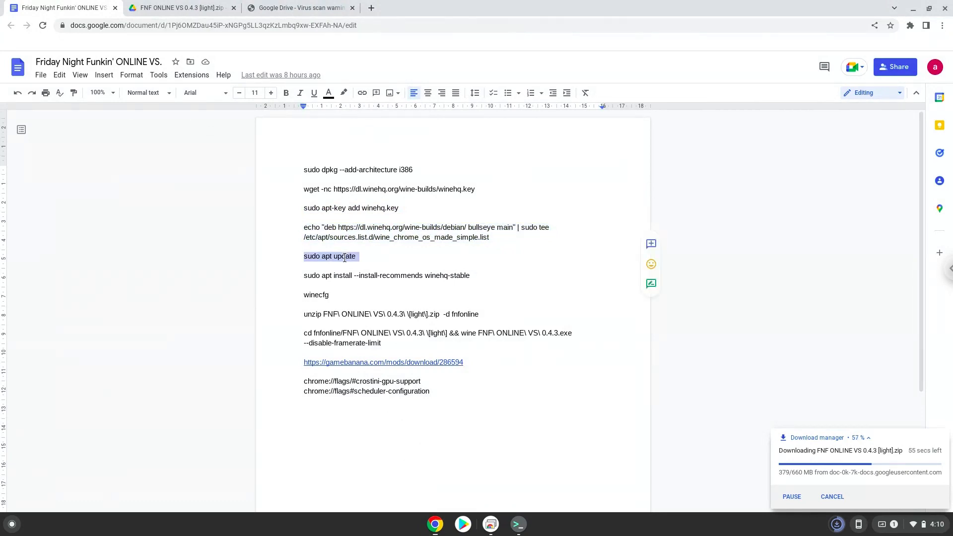
{"action": "right_click", "coordinate": [344, 256]}
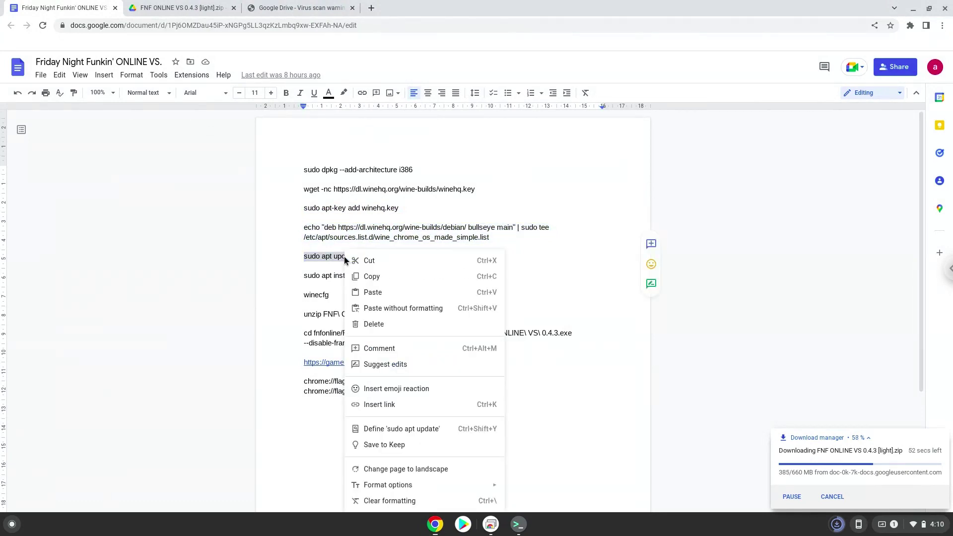
{"action": "left_click", "coordinate": [378, 276]}
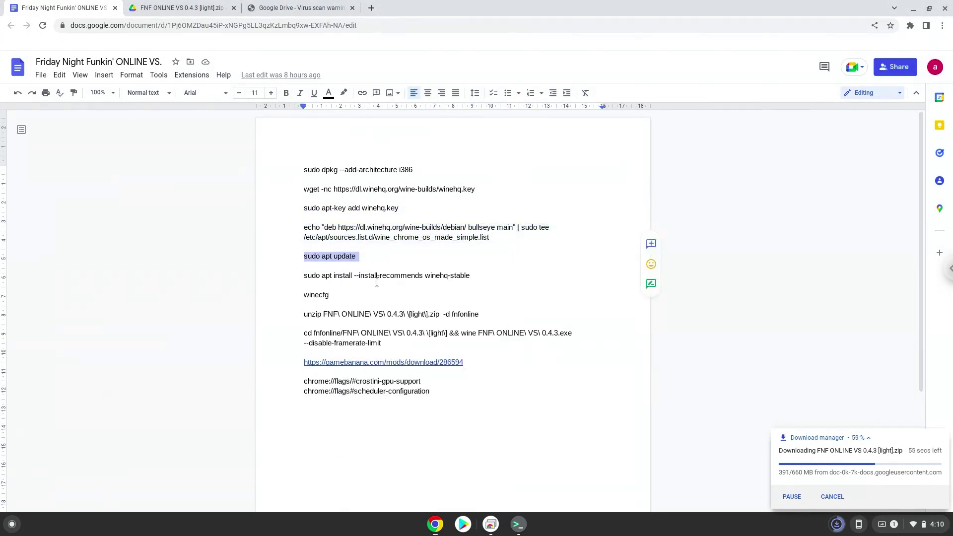
{"action": "left_click", "coordinate": [519, 525]}
{"action": "key", "text": "ctrl+shift+v"}
{"action": "key", "text": "Return"}
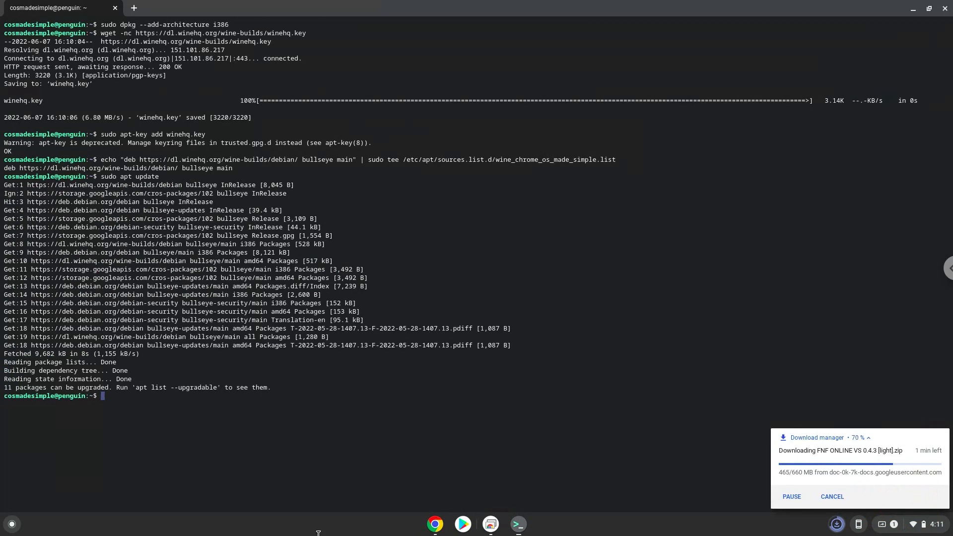
Step: Copy and run the apt install winehq-stable command and confirm the package install
{"action": "left_click", "coordinate": [433, 524]}
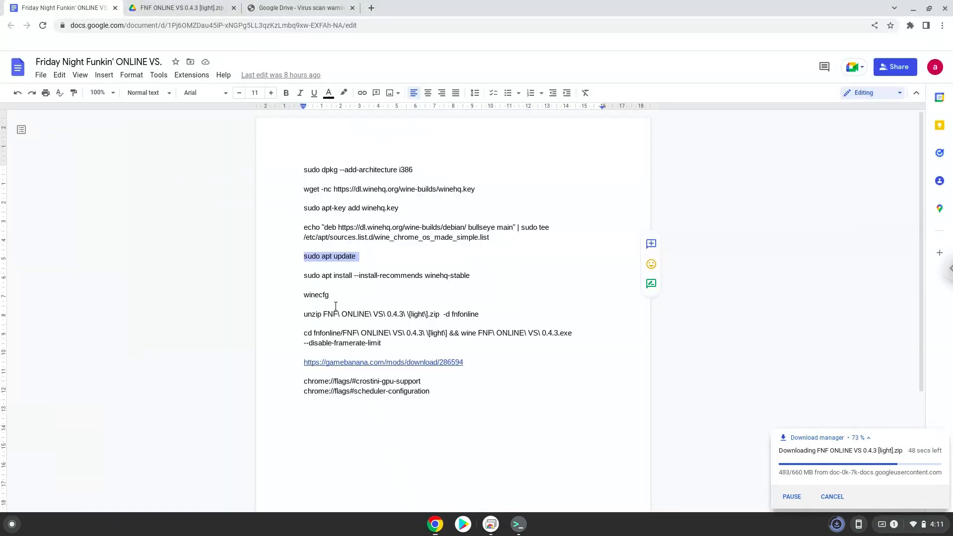
{"action": "triple_click", "coordinate": [332, 276]}
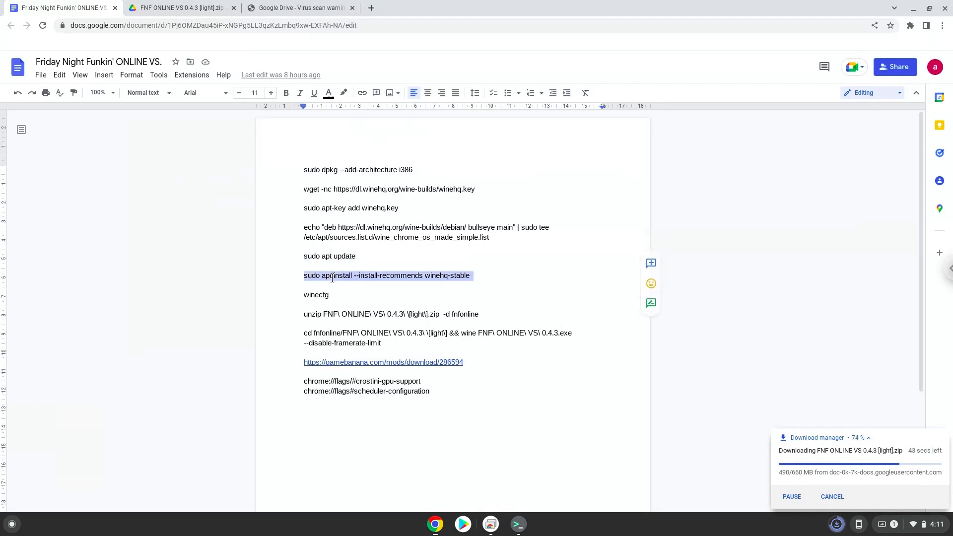
{"action": "right_click", "coordinate": [332, 276]}
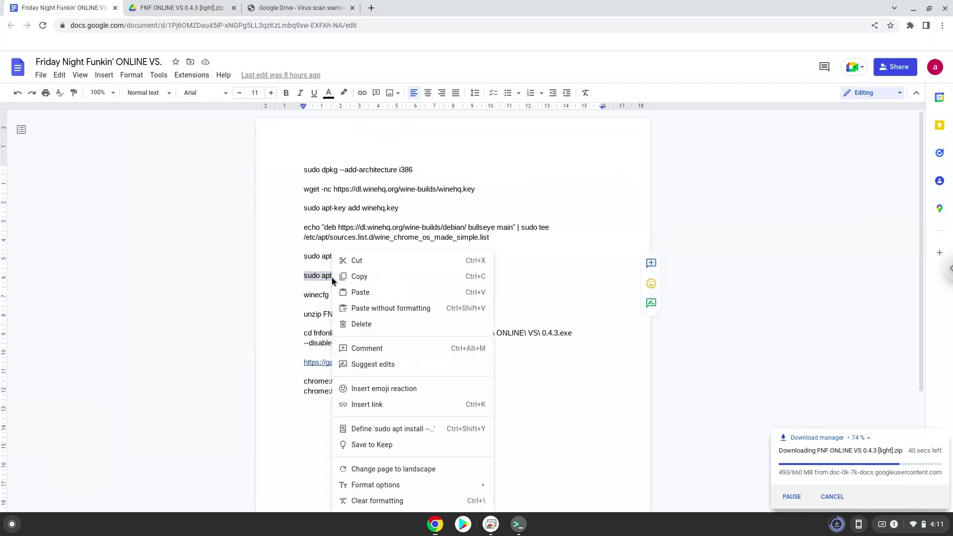
{"action": "left_click", "coordinate": [358, 276]}
{"action": "left_click", "coordinate": [519, 524]}
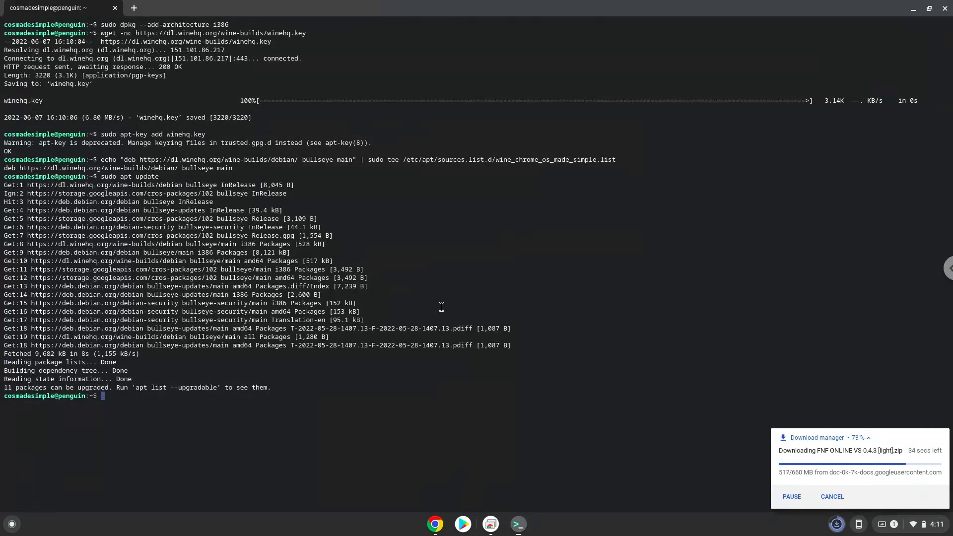
{"action": "key", "text": "ctrl+shift+v"}
{"action": "key", "text": "Return"}
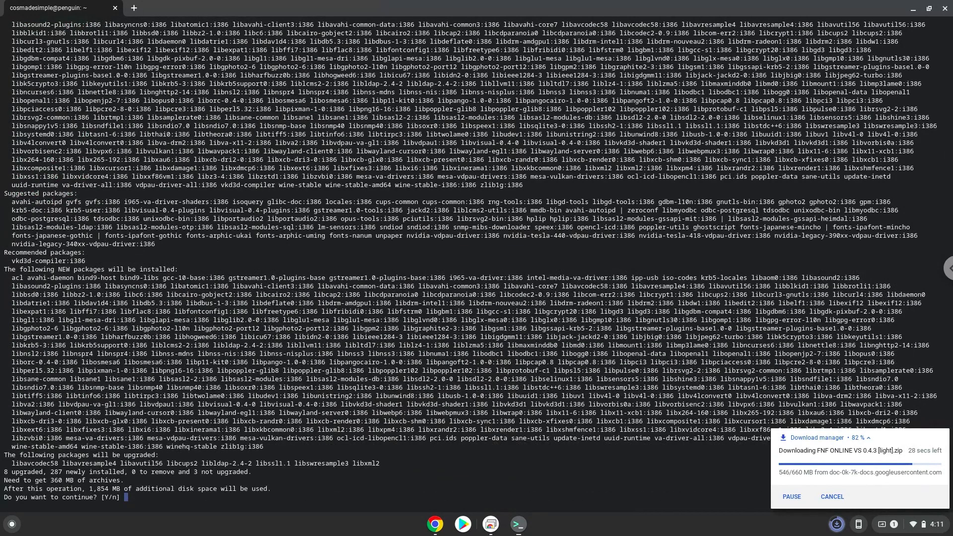
{"action": "type", "text": "y"}
{"action": "key", "text": "Return"}
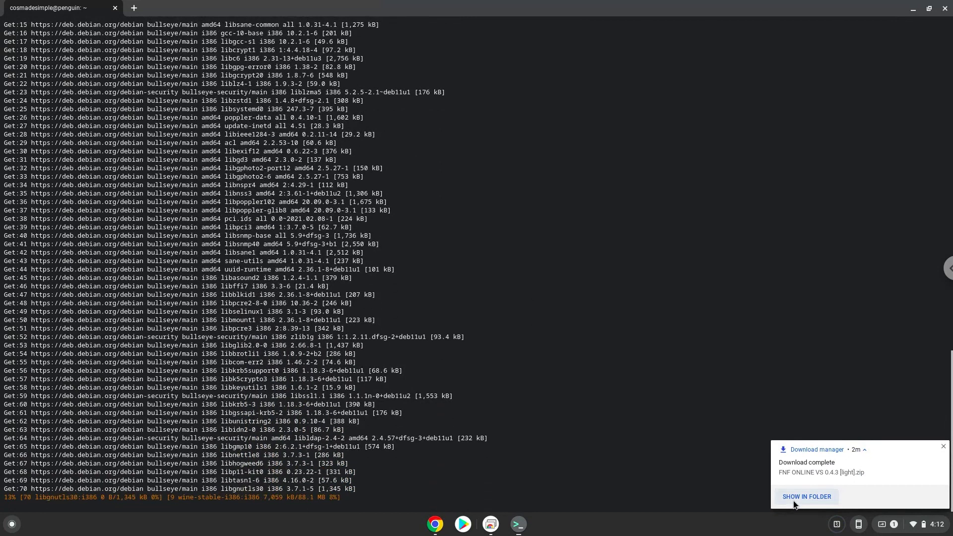
Step: Move FNF ONLINE VS 0.4.3 [light].zip from Downloads into Linux files with cut and paste
{"action": "left_click", "coordinate": [806, 497]}
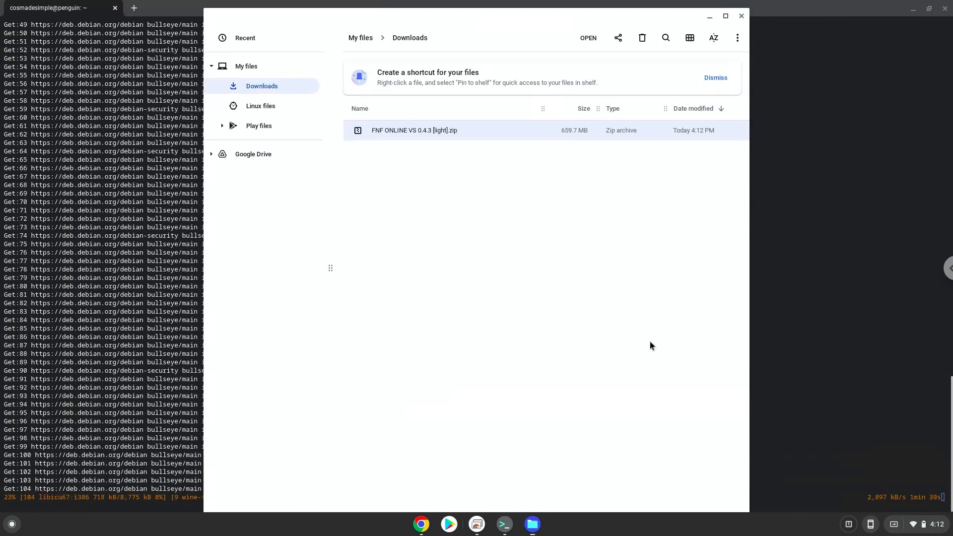
{"action": "right_click", "coordinate": [448, 129]}
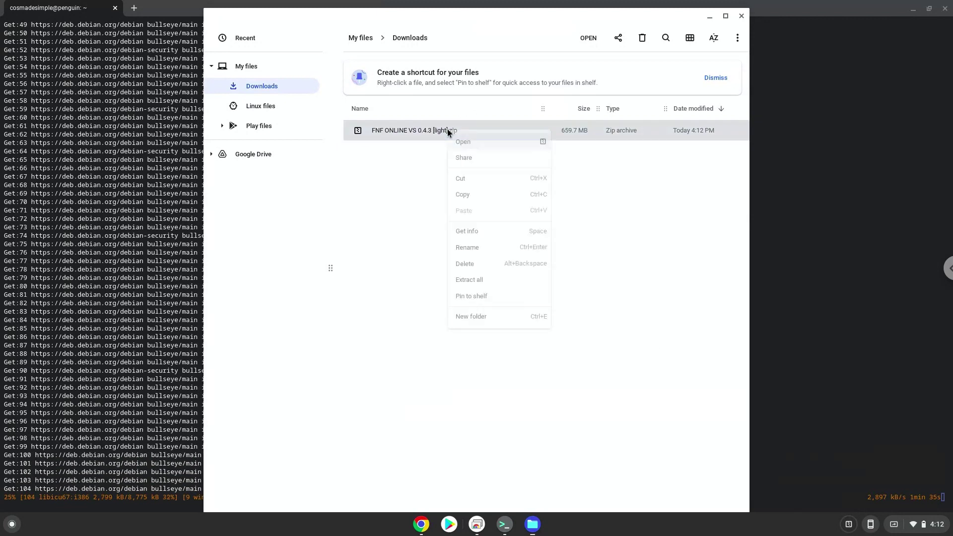
{"action": "left_click", "coordinate": [464, 177]}
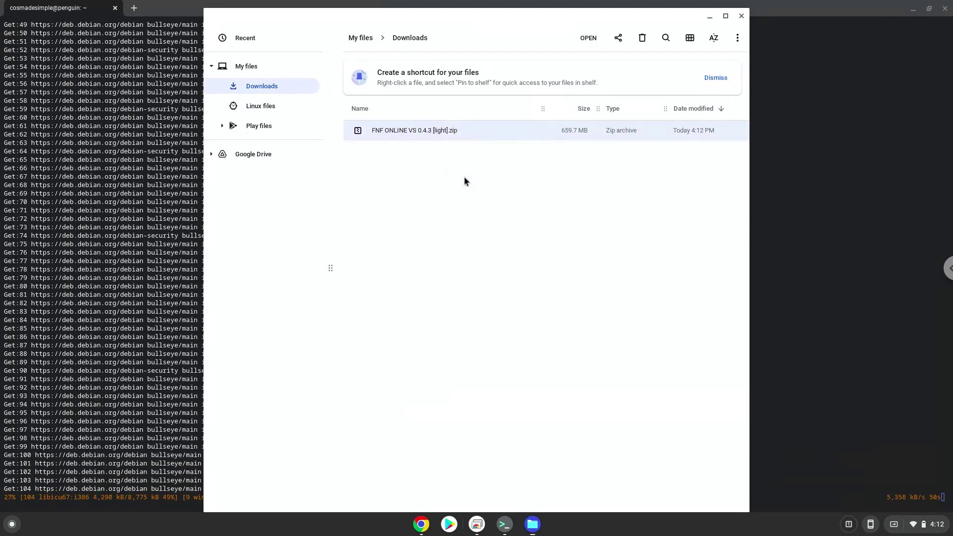
{"action": "left_click", "coordinate": [260, 105]}
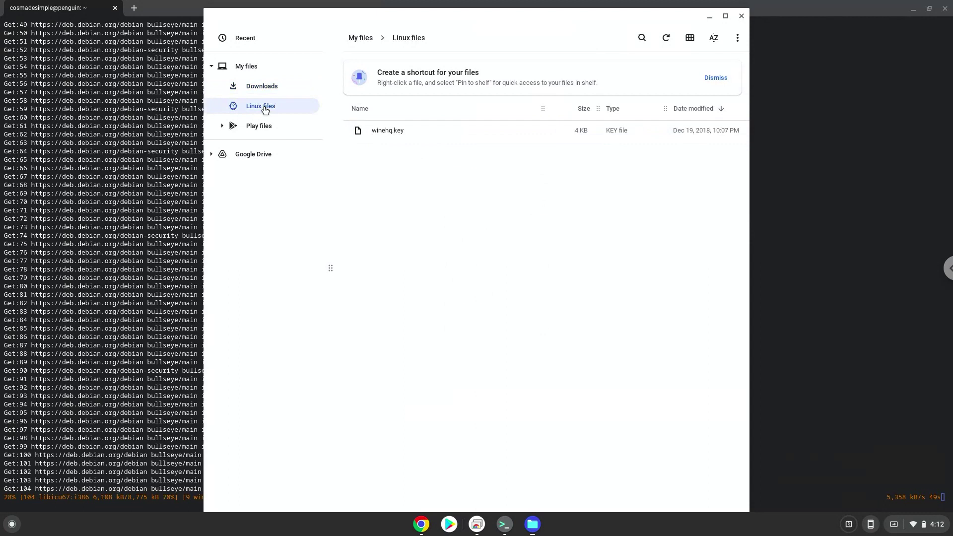
{"action": "right_click", "coordinate": [415, 210]}
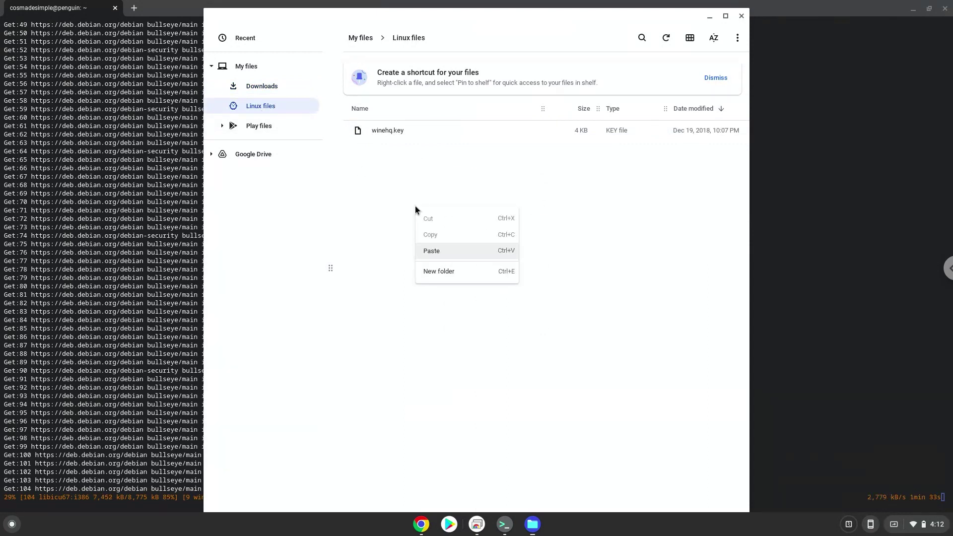
{"action": "left_click", "coordinate": [435, 252]}
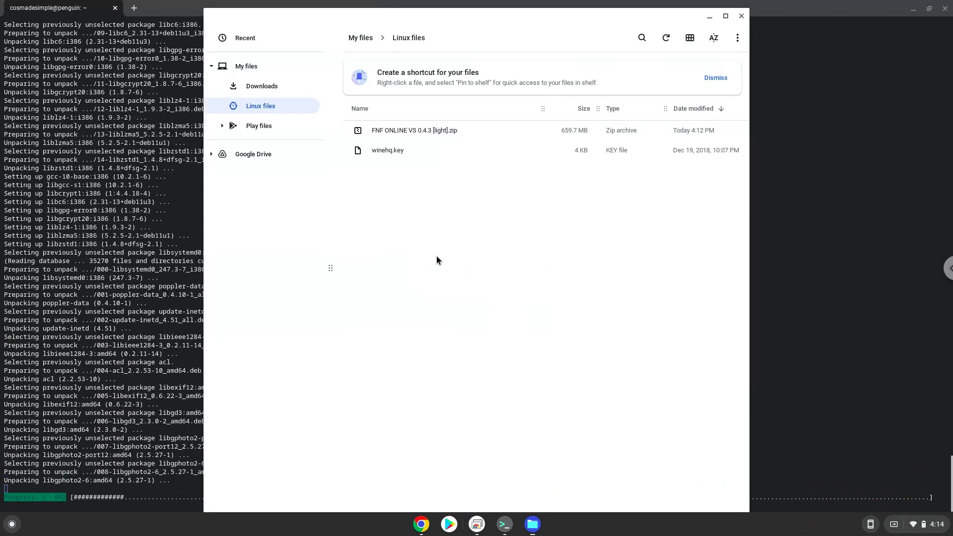
Step: Close Files and run the winecfg command copied from the Google Doc in Terminal
{"action": "left_click", "coordinate": [741, 16]}
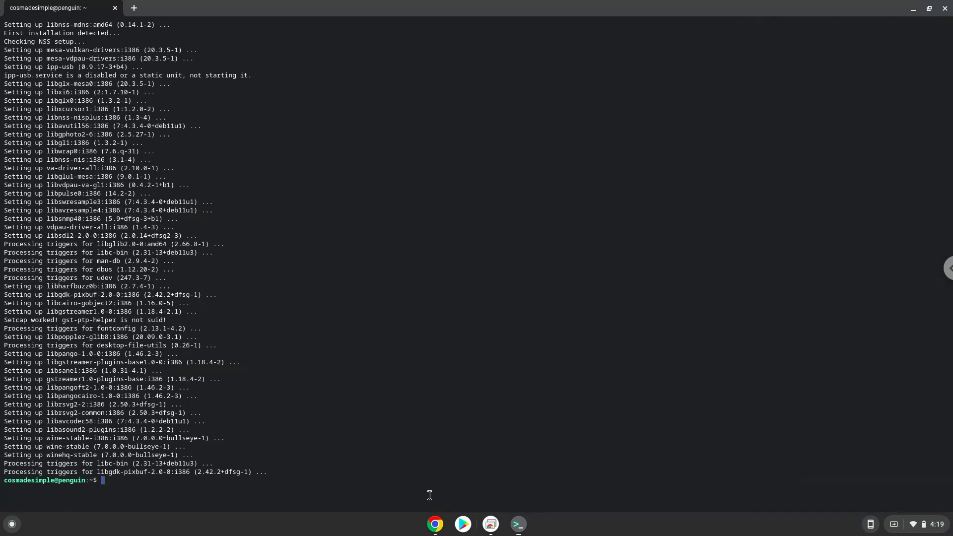
{"action": "left_click", "coordinate": [434, 525]}
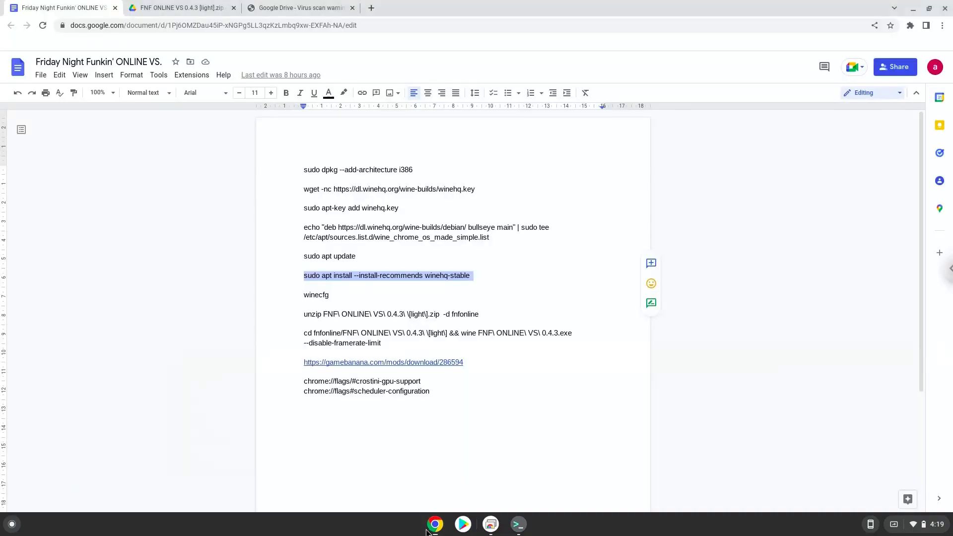
{"action": "triple_click", "coordinate": [312, 297]}
{"action": "right_click", "coordinate": [312, 297]}
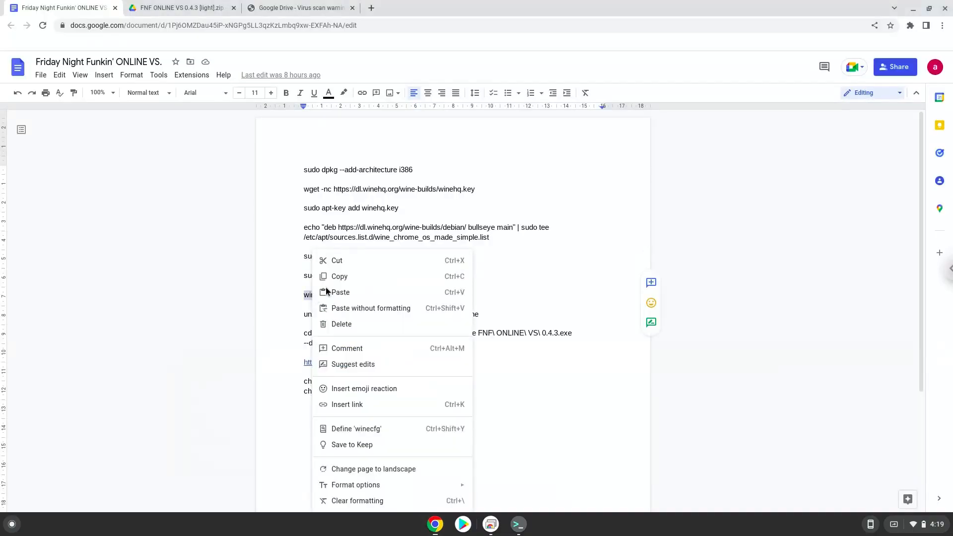
{"action": "left_click", "coordinate": [339, 276]}
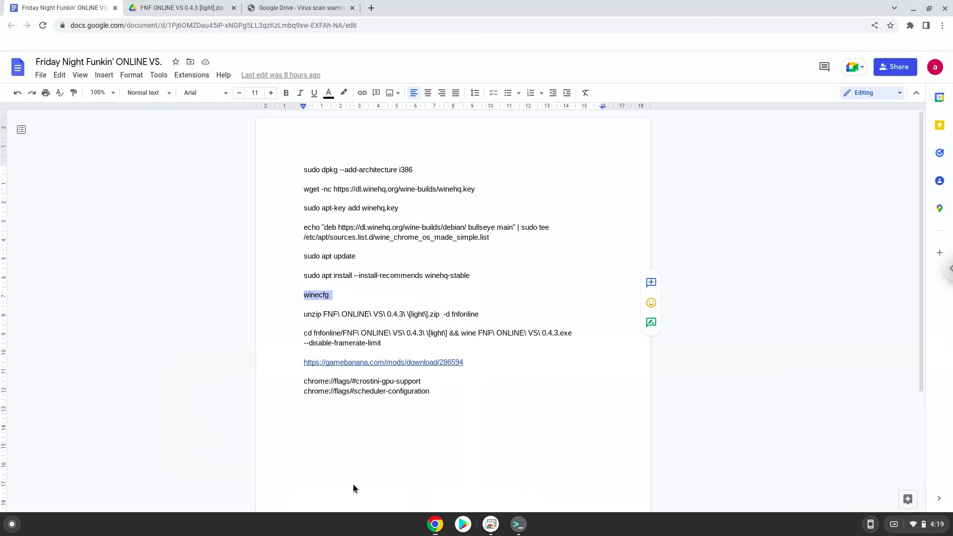
{"action": "left_click", "coordinate": [521, 527]}
{"action": "key", "text": "ctrl+shift+v"}
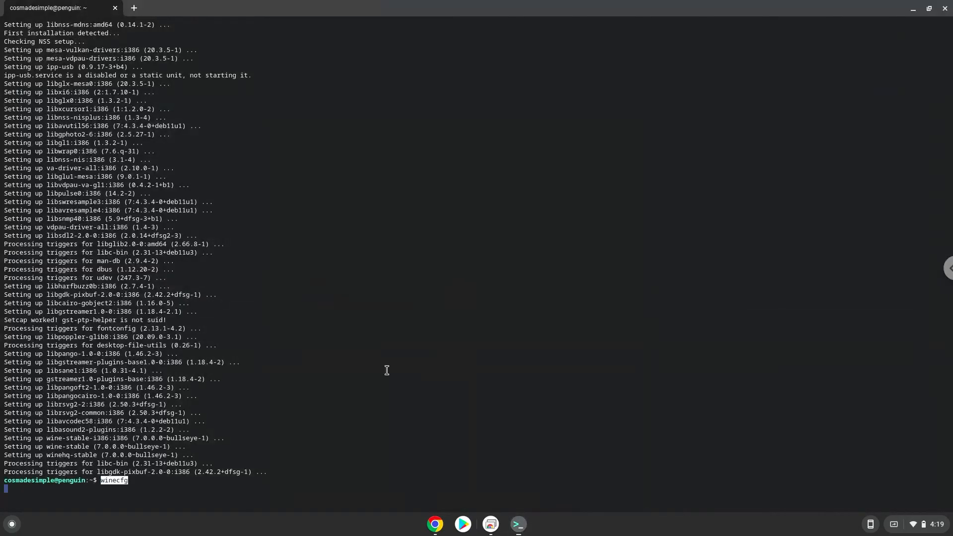
{"action": "key", "text": "Return"}
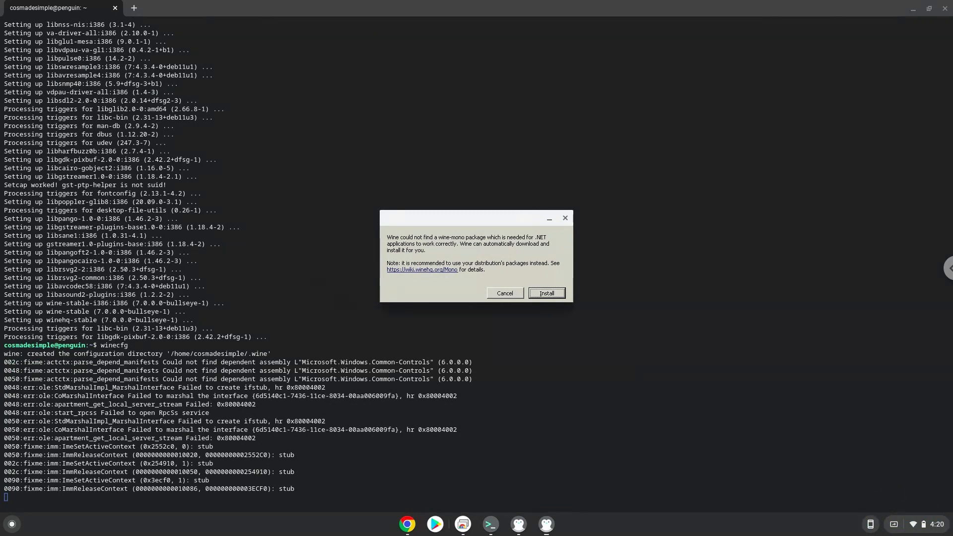
Step: Let Wine install its Mono package and close the Wine configuration window
{"action": "left_click", "coordinate": [546, 293]}
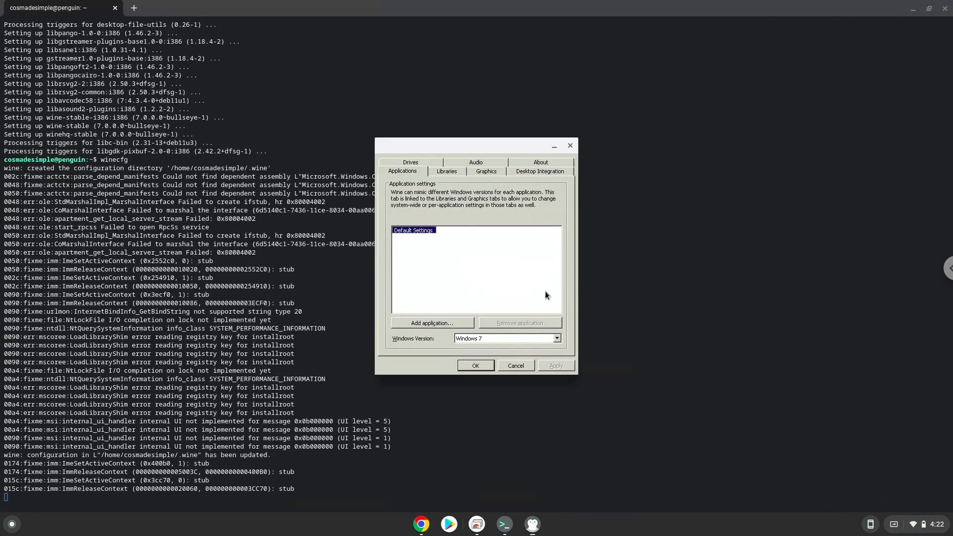
{"action": "left_click", "coordinate": [570, 143]}
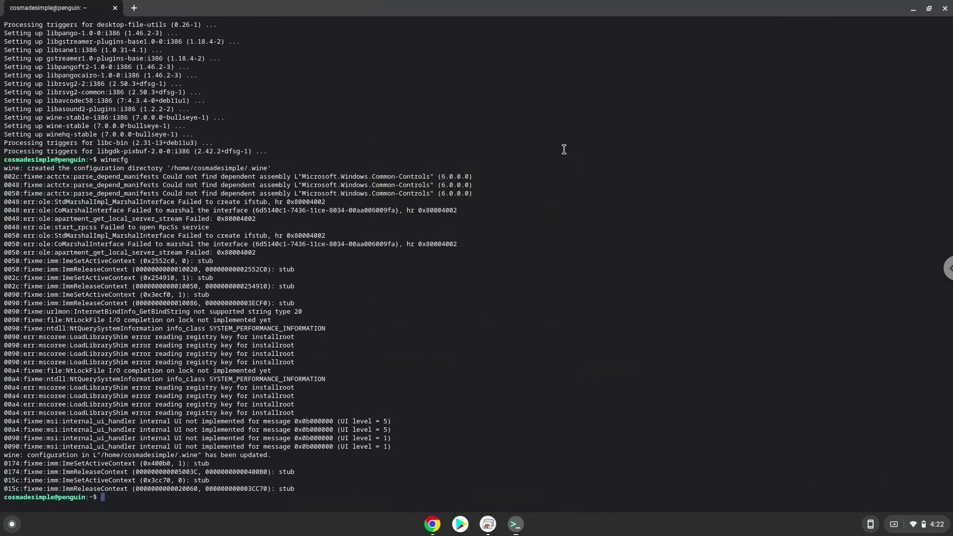
{"action": "left_click", "coordinate": [434, 524]}
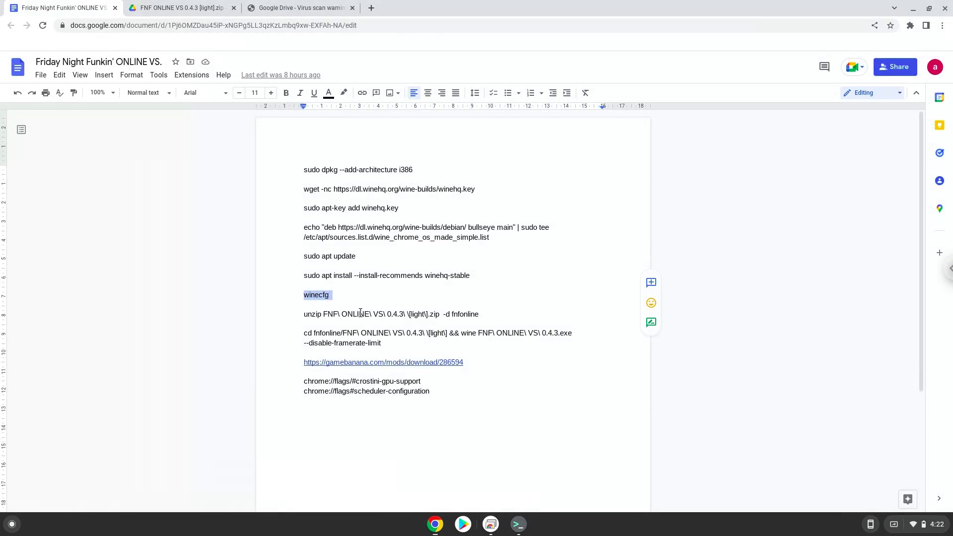
Step: Run the copied unzip command in Terminal to extract the FNF pack into fnfonline
{"action": "triple_click", "coordinate": [361, 314]}
{"action": "right_click", "coordinate": [360, 314]}
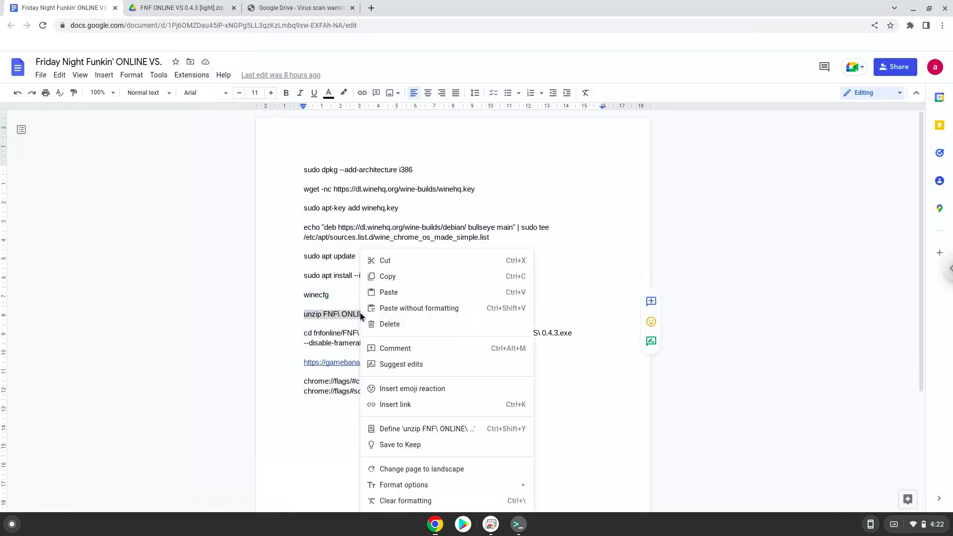
{"action": "left_click", "coordinate": [385, 278]}
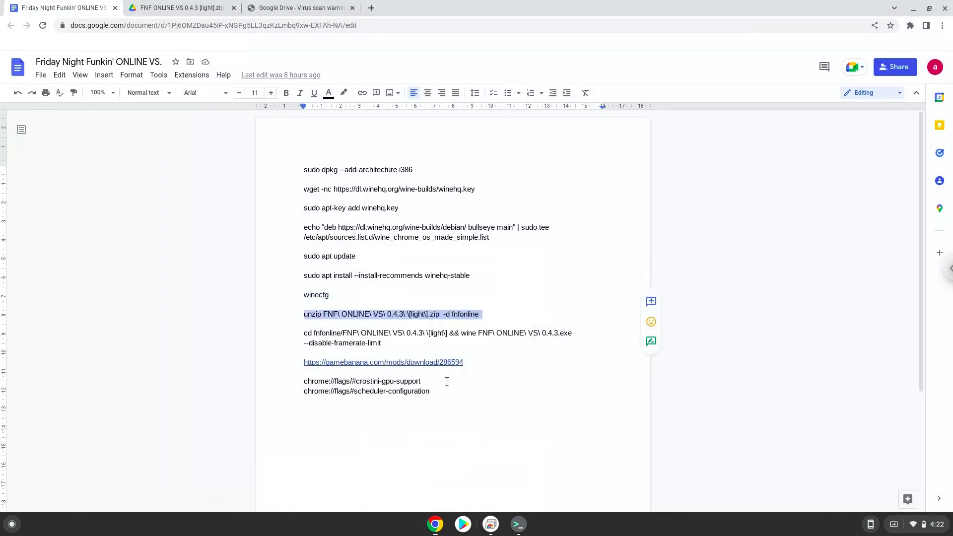
{"action": "left_click", "coordinate": [519, 526]}
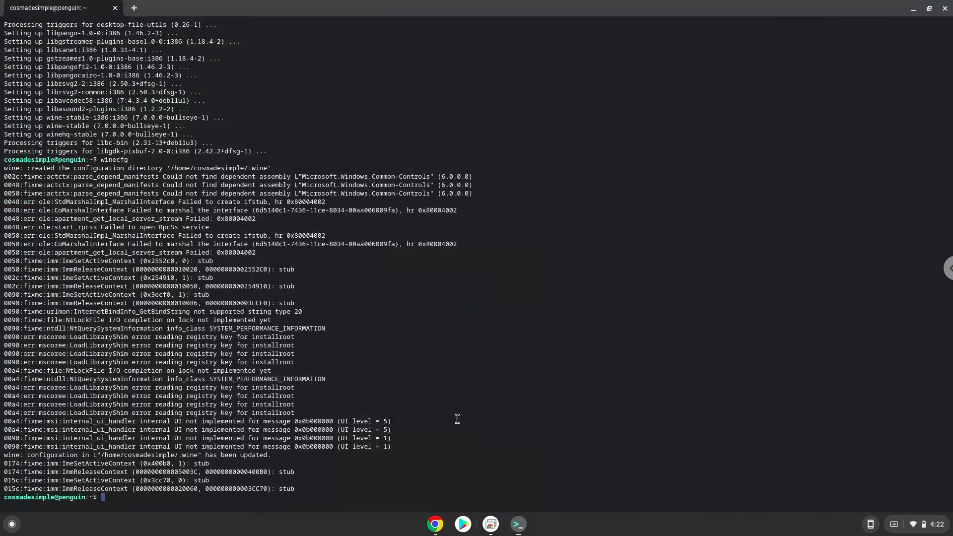
{"action": "key", "text": "ctrl+shift+v"}
{"action": "key", "text": "Return"}
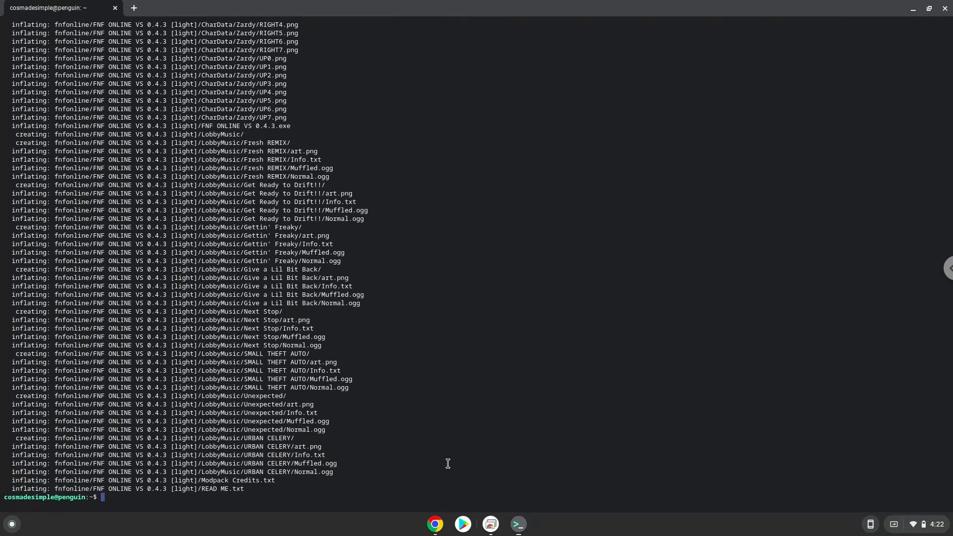
Step: Run the copied cd fnfonline && wine command to launch FNF ONLINE VS 0.4.3.exe
{"action": "left_click", "coordinate": [435, 524]}
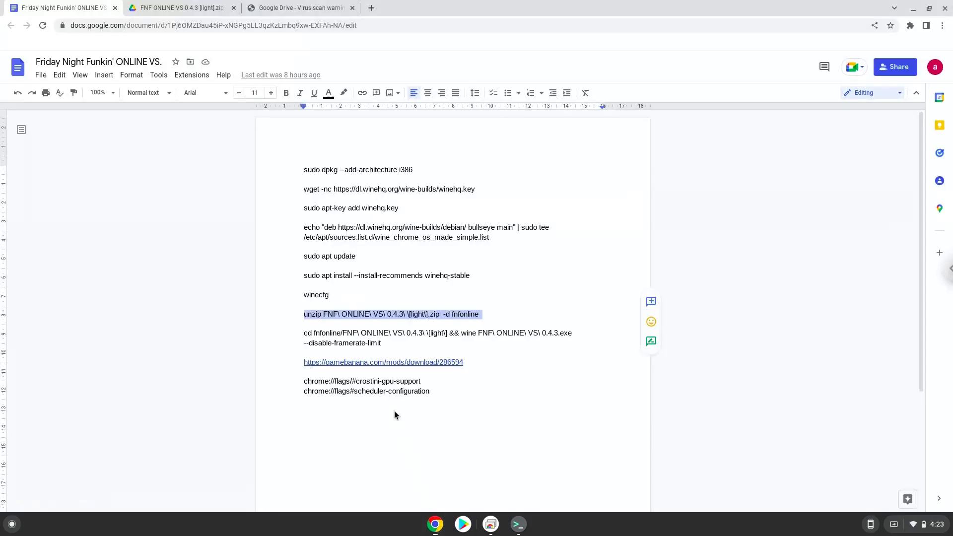
{"action": "left_click", "coordinate": [378, 333]}
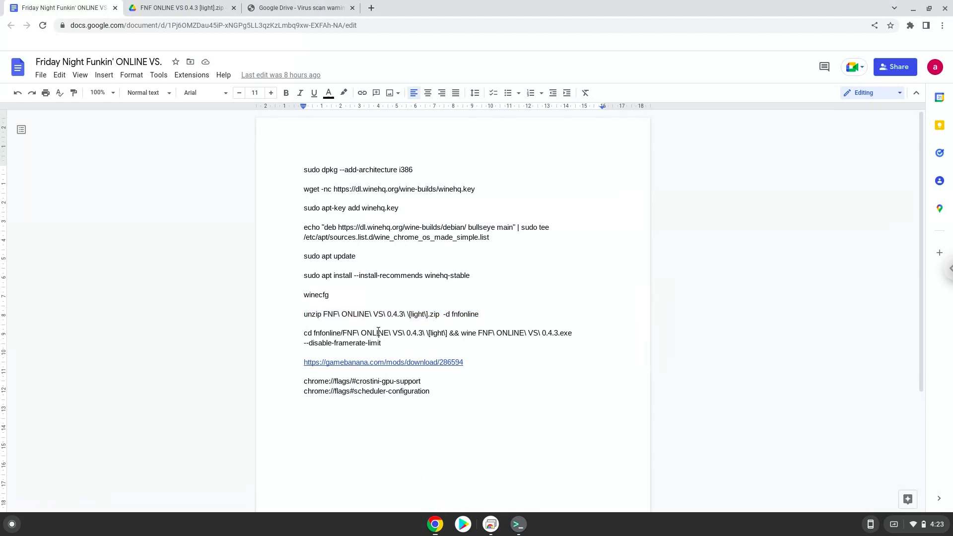
{"action": "triple_click", "coordinate": [378, 333]}
{"action": "right_click", "coordinate": [378, 333]}
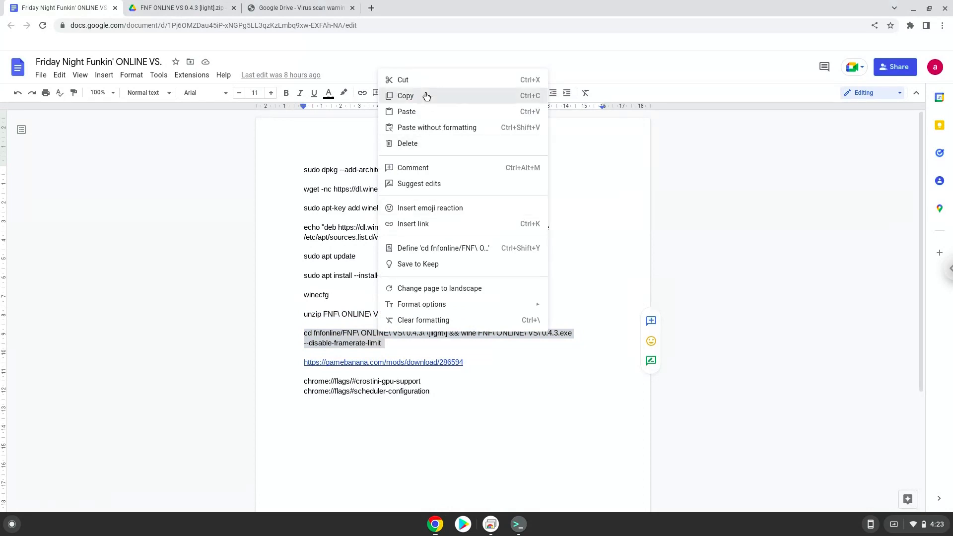
{"action": "left_click", "coordinate": [405, 96]}
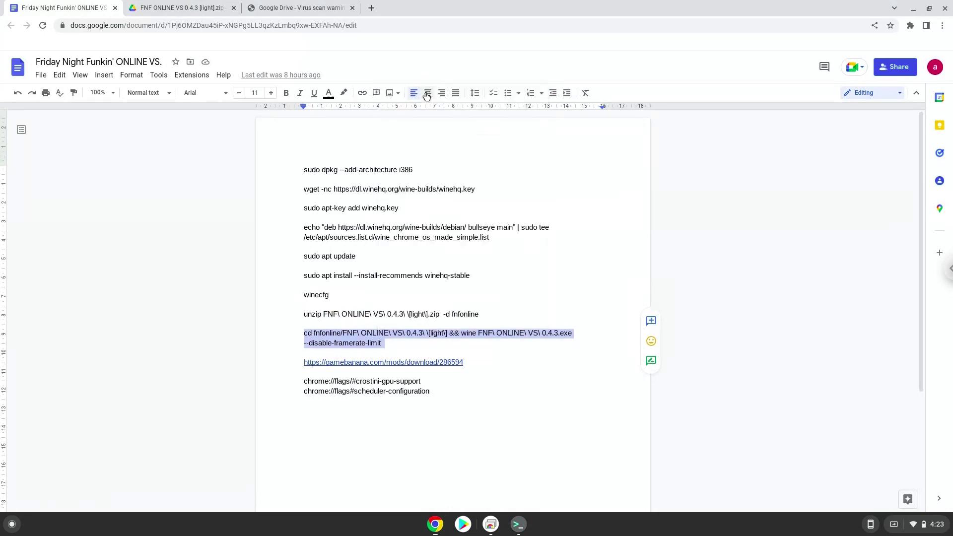
{"action": "left_click", "coordinate": [519, 525]}
{"action": "key", "text": "ctrl+shift+v"}
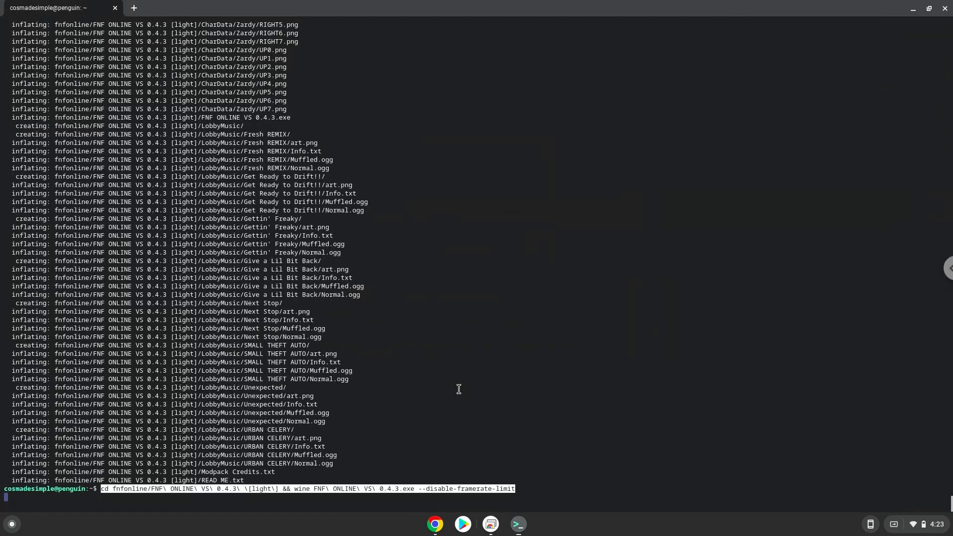
{"action": "key", "text": "Return"}
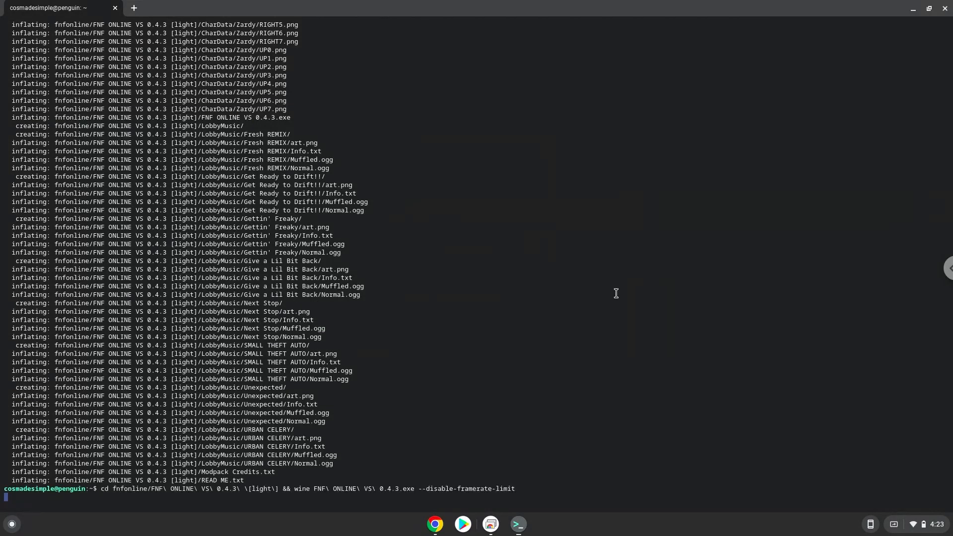
Step: Minimize Terminal and Chrome, install Wine's Gecko, pass the title screen and maximize the game to its Join/Host menu
{"action": "left_click", "coordinate": [912, 8]}
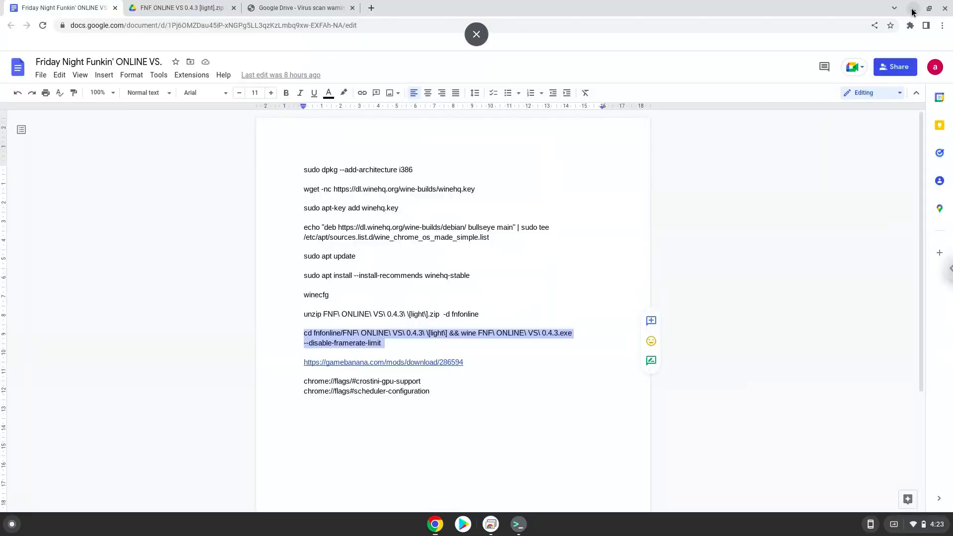
{"action": "left_click", "coordinate": [912, 9]}
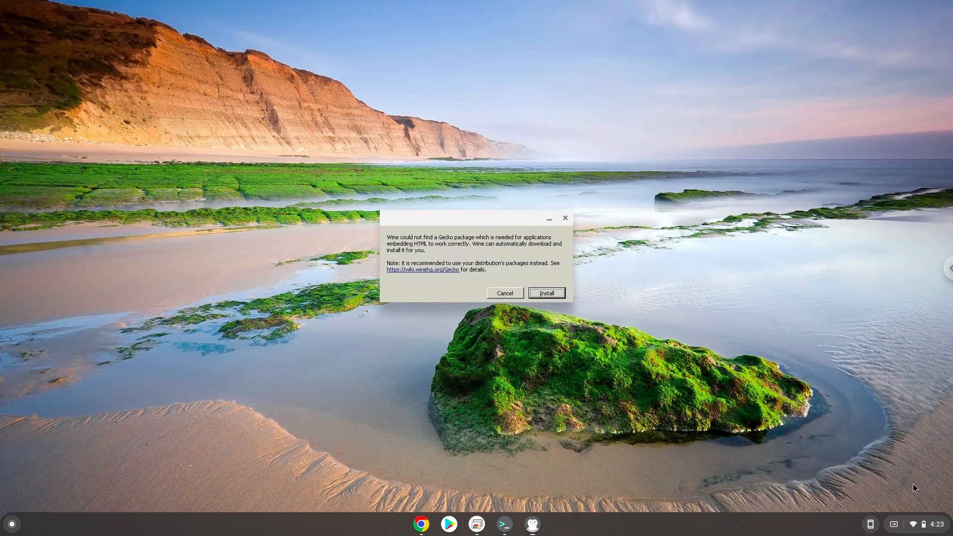
{"action": "left_click", "coordinate": [555, 297]}
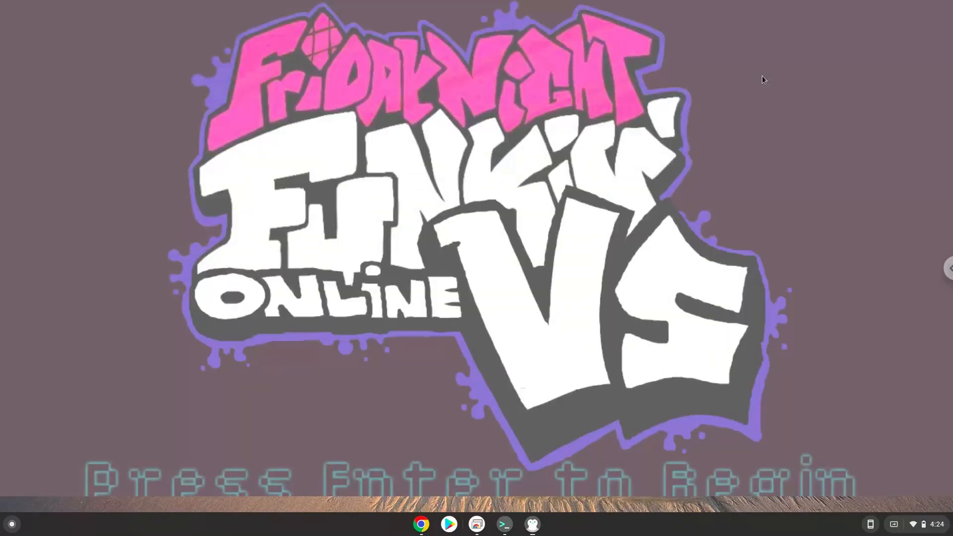
{"action": "key", "text": "Return"}
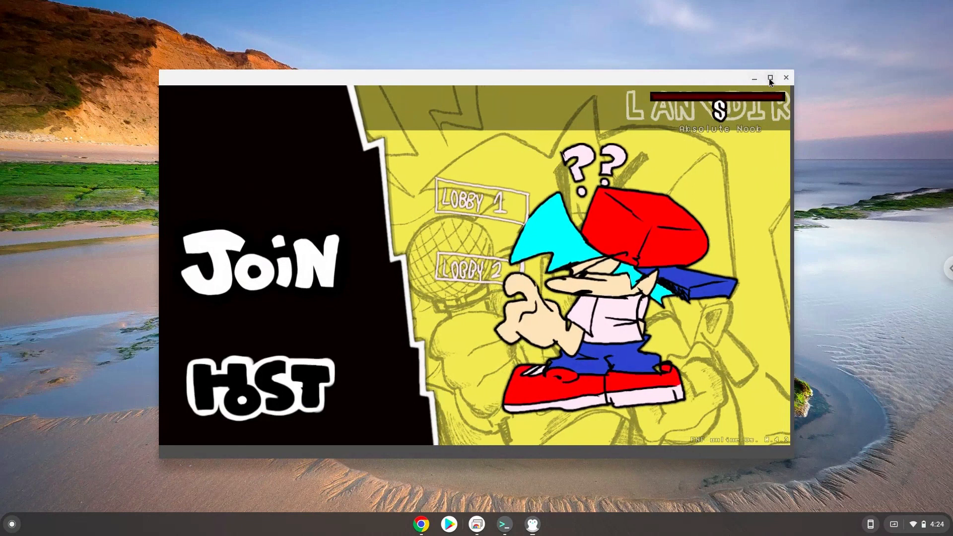
{"action": "left_click", "coordinate": [768, 79]}
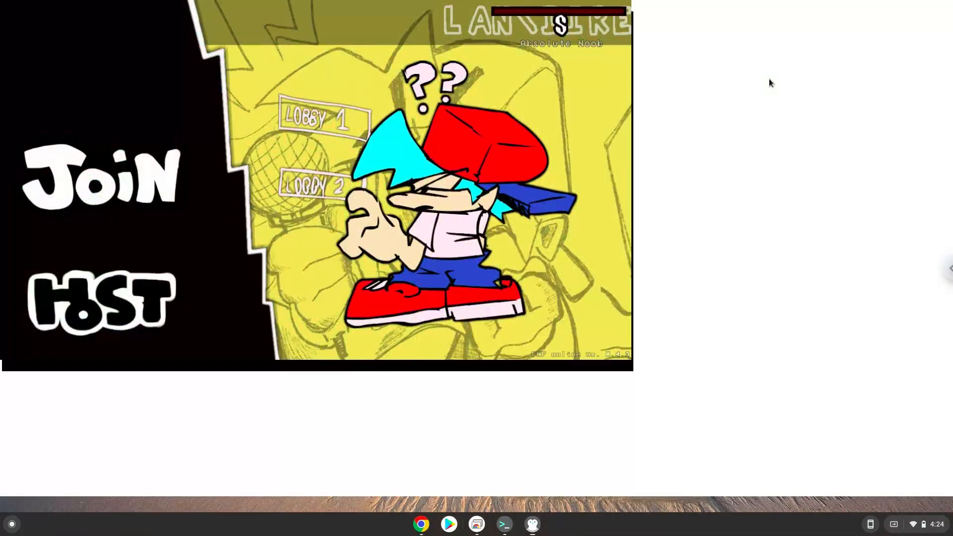